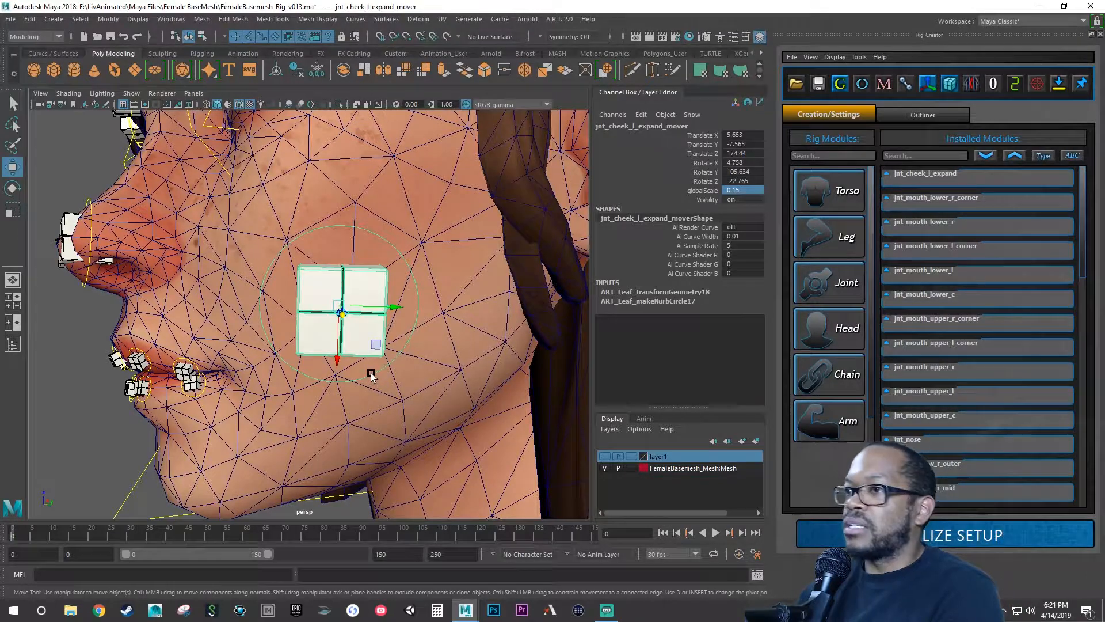
Rotate the left cheek mover to about X -66.5, Y 126.1, Z -92.6 degrees and move it to about X 5.82, Y -7.31, Z 174.69.
{"action": "key", "text": "e"}
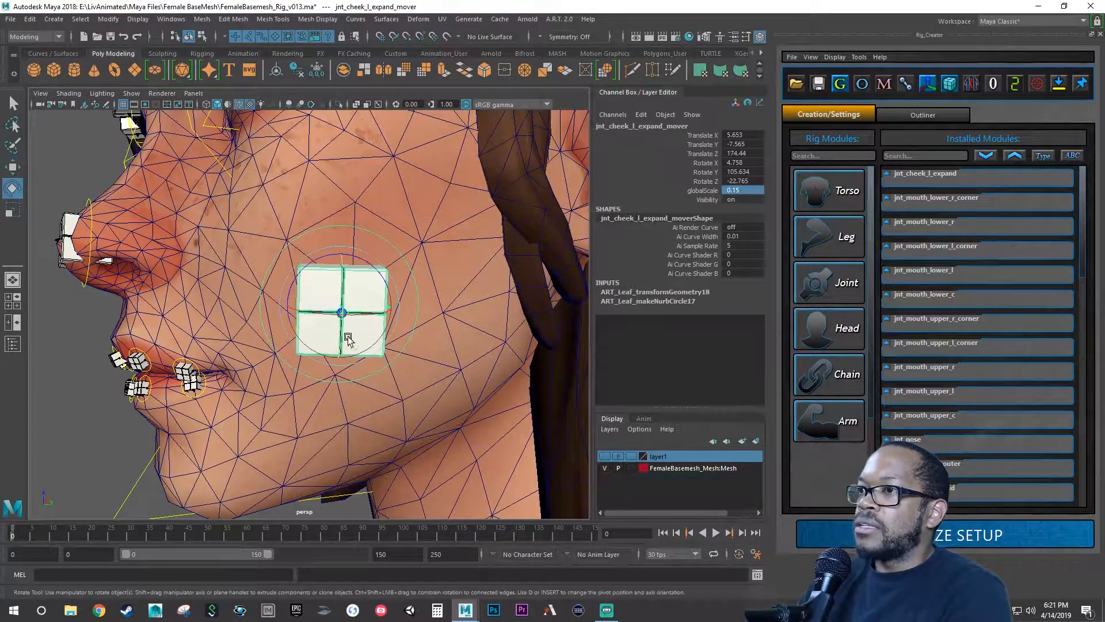
{"action": "left_click_drag", "start_coordinate": [347, 303], "coordinate": [365, 285]}
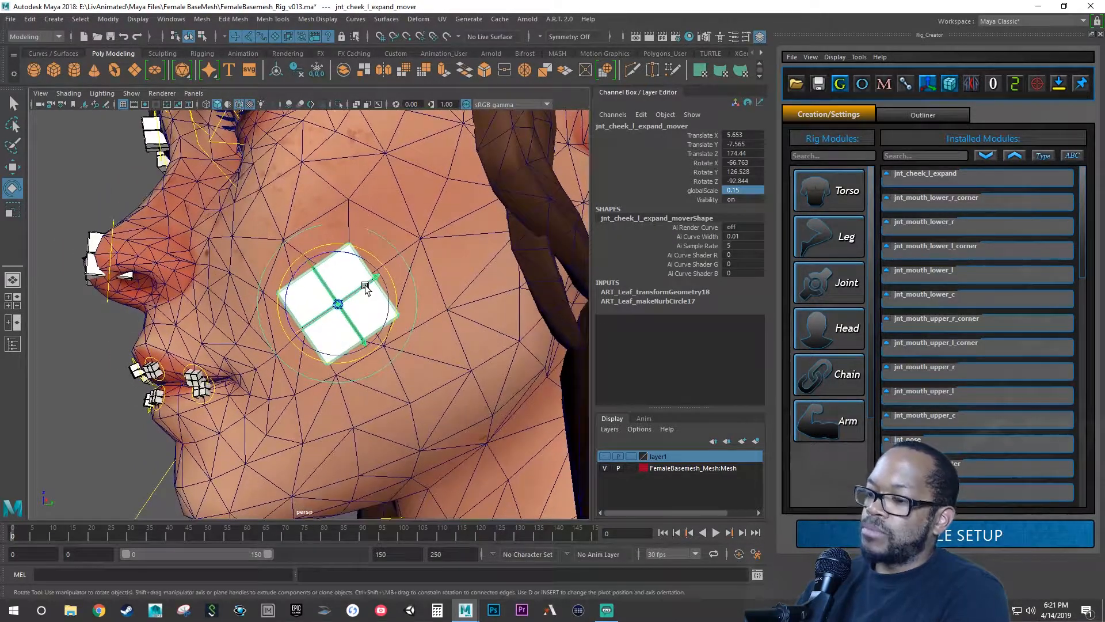
{"action": "key", "text": "w"}
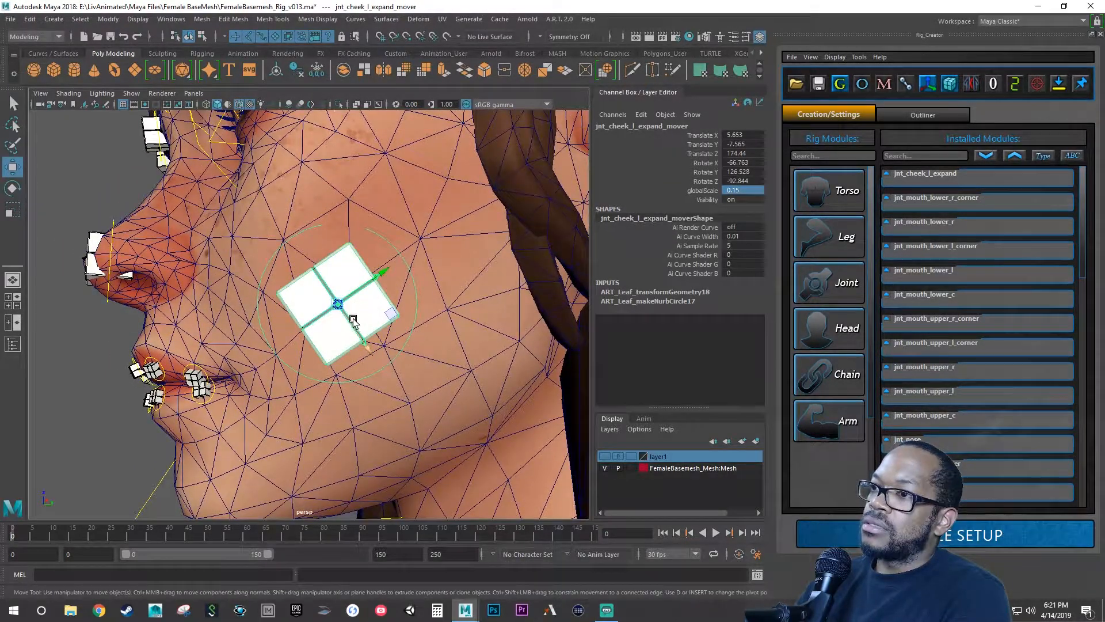
{"action": "left_click_drag", "start_coordinate": [351, 322], "coordinate": [351, 322]}
{"action": "key", "text": "e"}
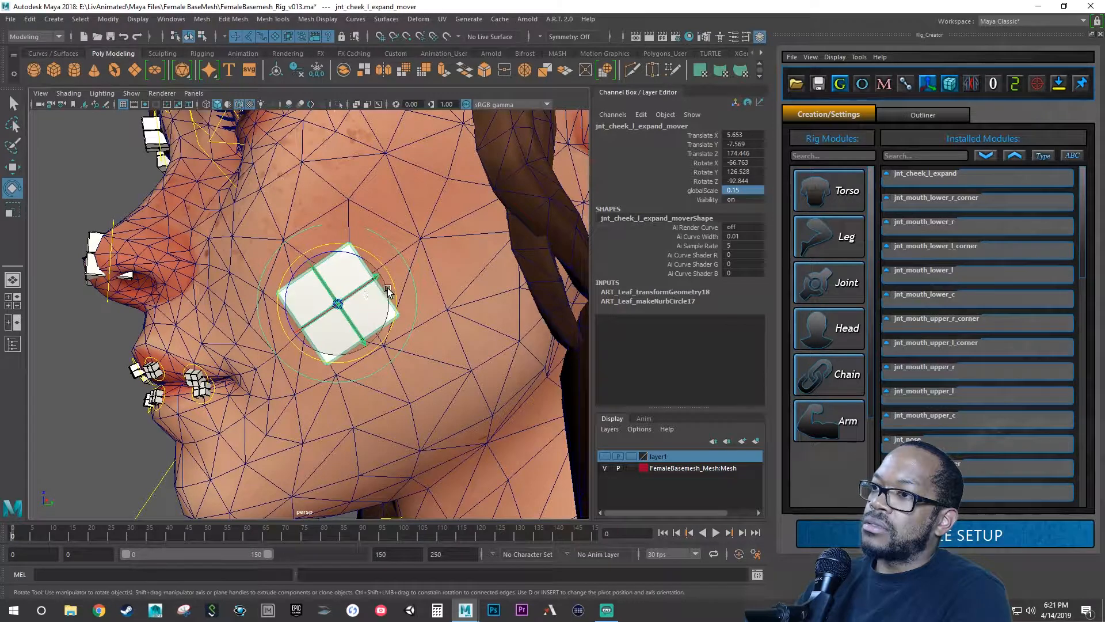
{"action": "left_click_drag", "start_coordinate": [396, 284], "coordinate": [429, 386]}
{"action": "key", "text": "w"}
{"action": "key", "text": "e"}
{"action": "key", "text": "w"}
{"action": "key", "text": "e"}
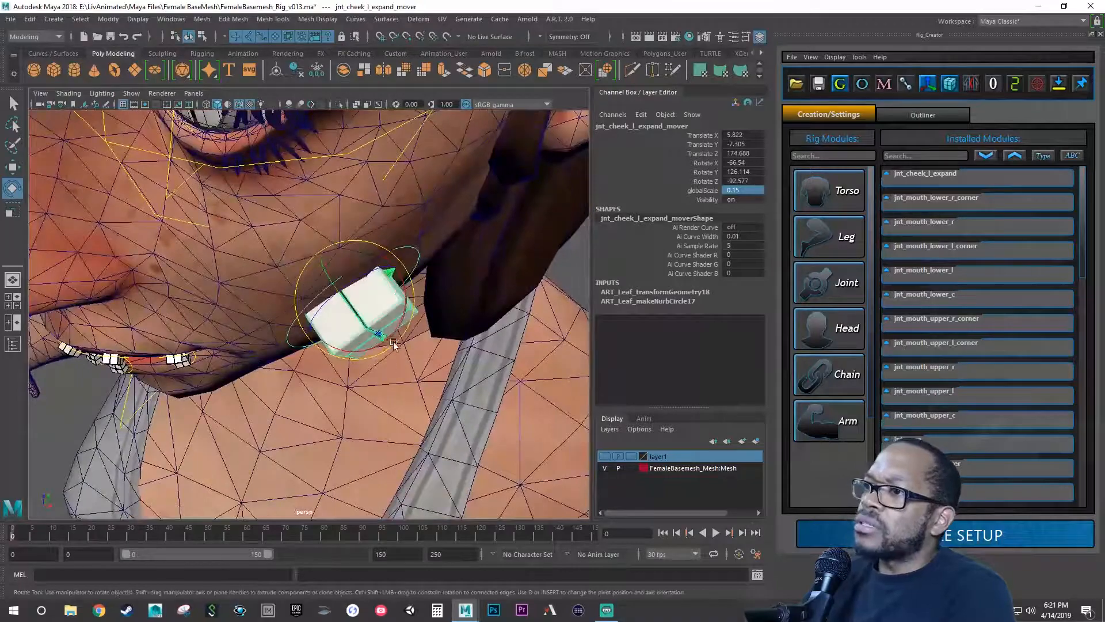
Fine-tune the left cheek mover against the cheek surface: position about 5.90, -7.34, 174.66 and rotation about -60.2, 126.7, -90.7 degrees.
{"action": "left_click_drag", "start_coordinate": [402, 315], "coordinate": [336, 312]}
{"action": "key", "text": "w"}
{"action": "key", "text": "e"}
{"action": "left_click_drag", "start_coordinate": [302, 274], "coordinate": [509, 299]}
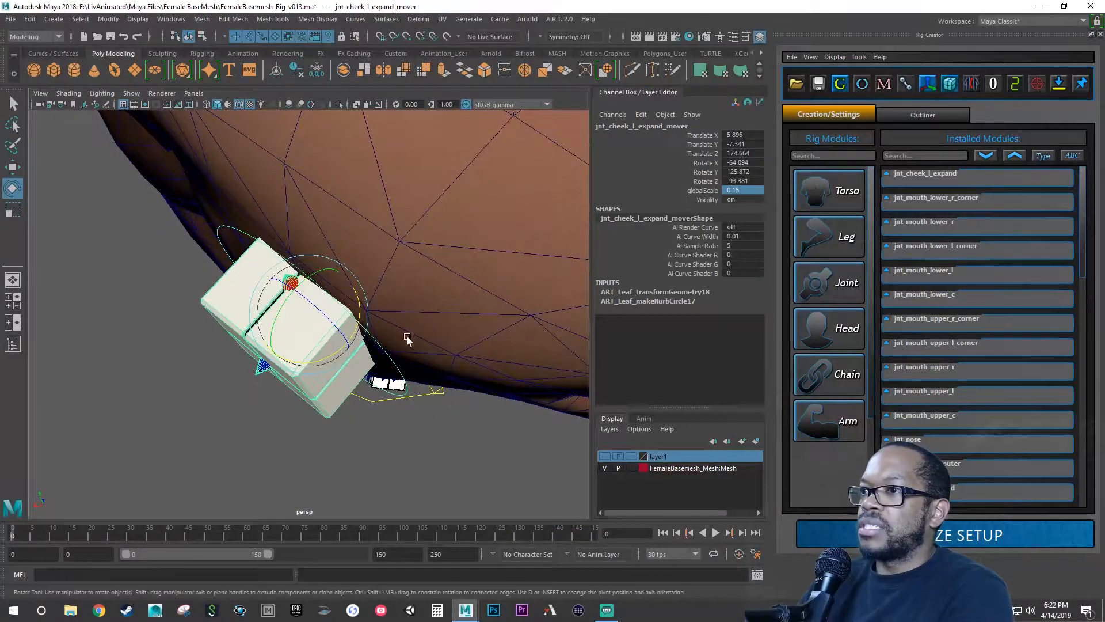
{"action": "left_click_drag", "start_coordinate": [377, 249], "coordinate": [484, 485], "text": "alt"}
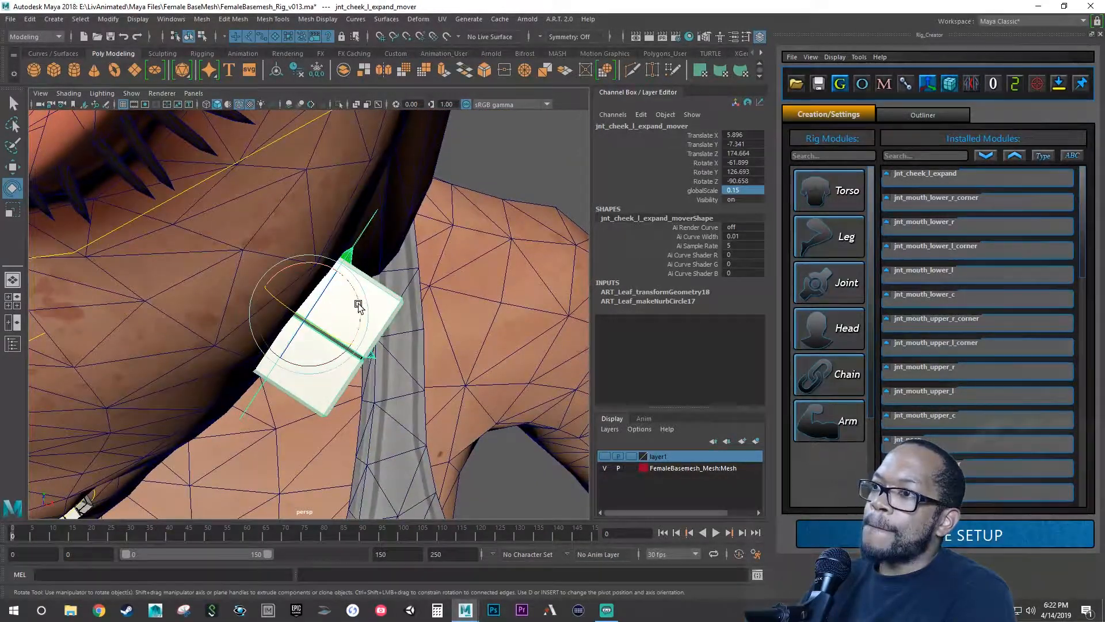
{"action": "left_click_drag", "start_coordinate": [360, 303], "coordinate": [339, 288]}
{"action": "right_click_drag", "start_coordinate": [339, 288], "coordinate": [235, 278], "text": "alt"}
{"action": "left_click_drag", "start_coordinate": [235, 278], "coordinate": [204, 311], "text": "alt"}
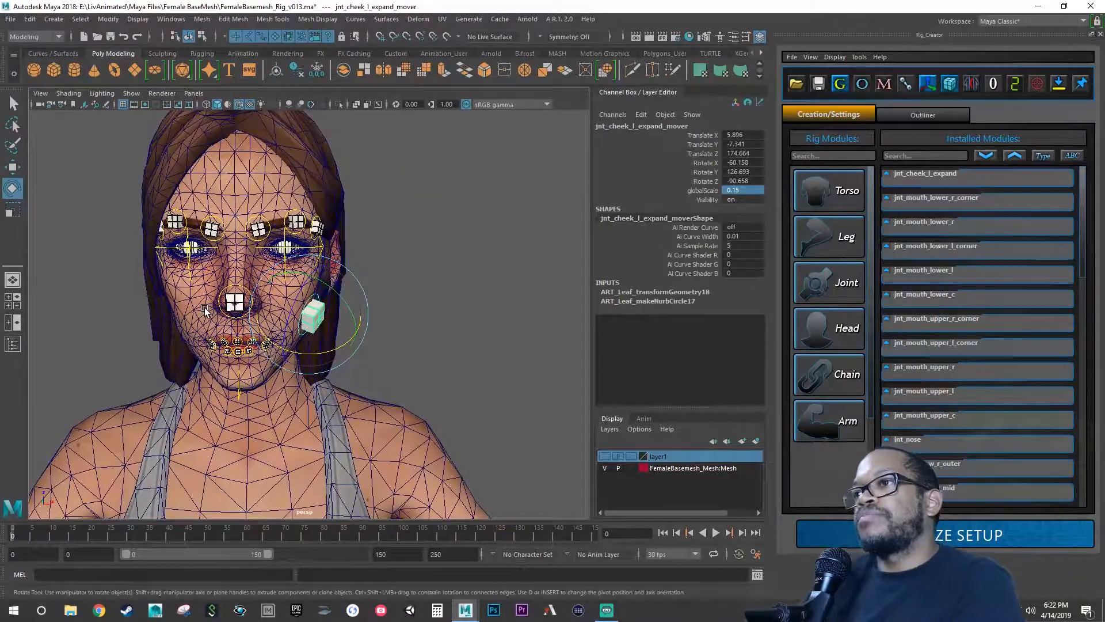
Save the scene, and save a new version of it as FemaleBasemesh_Rig_v014.ma in the same folder.
{"action": "key", "text": "q"}
{"action": "key", "text": "ctrl+s"}
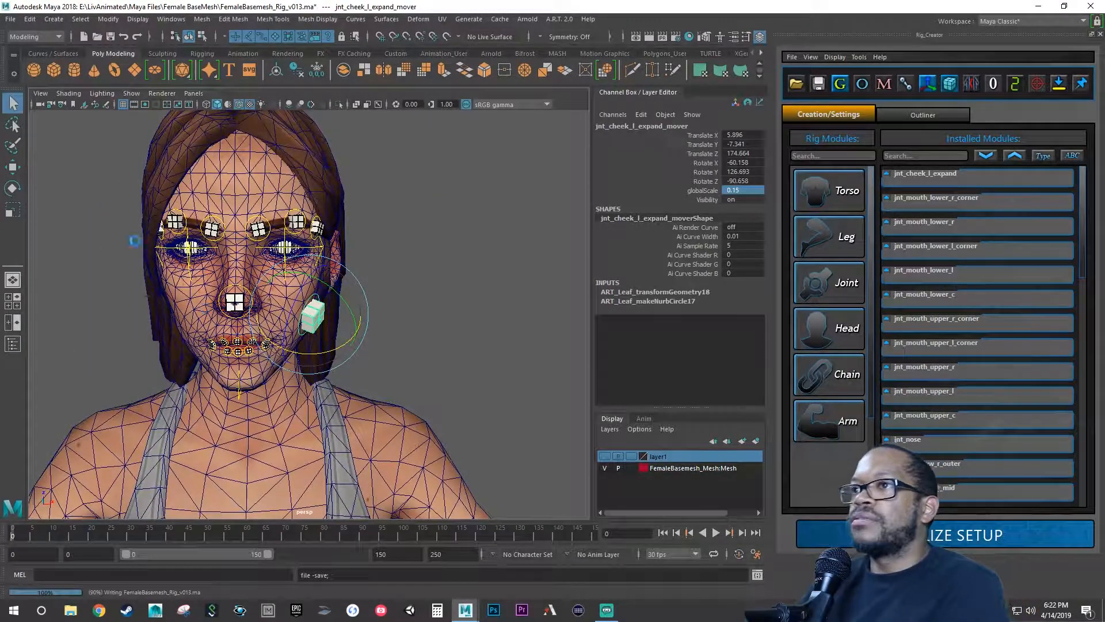
{"action": "left_click", "coordinate": [10, 19]}
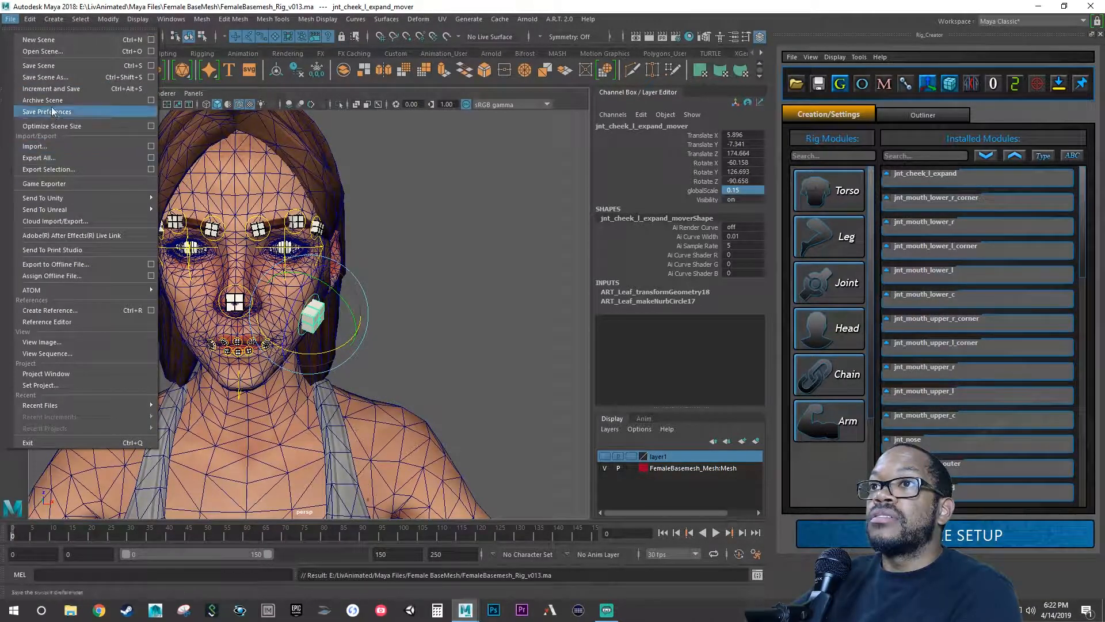
{"action": "left_click", "coordinate": [53, 77]}
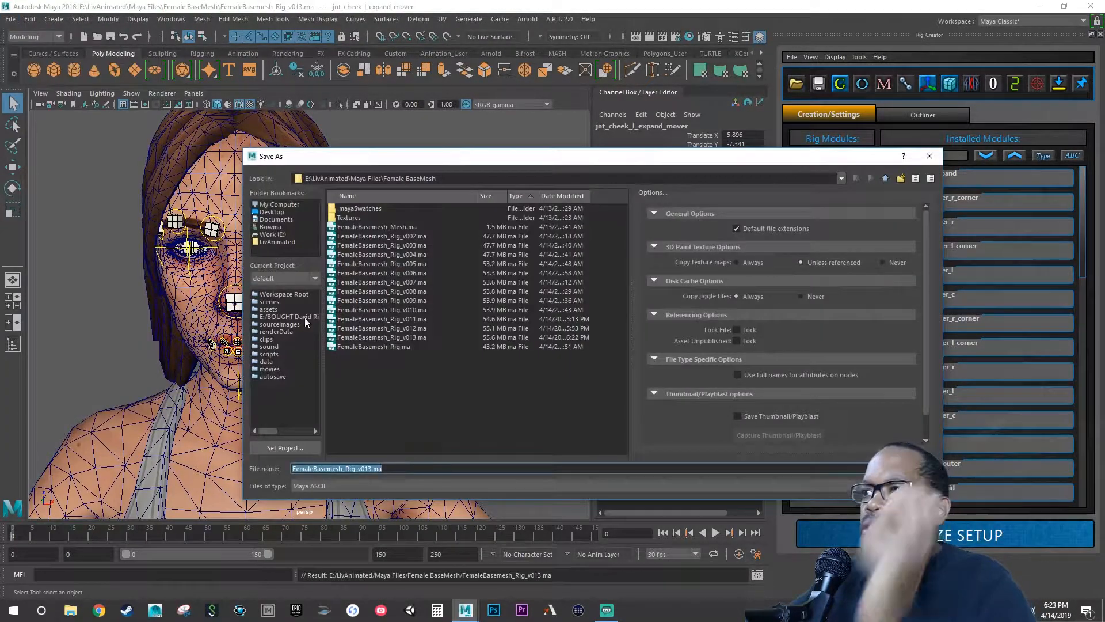
{"action": "left_click", "coordinate": [370, 468]}
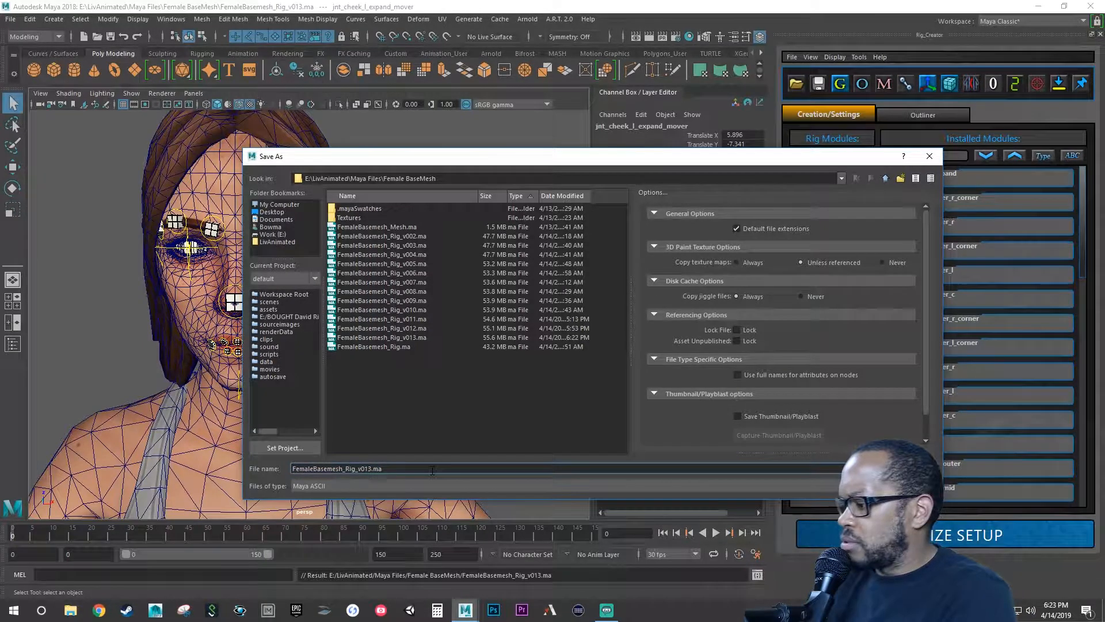
{"action": "key", "text": "Return"}
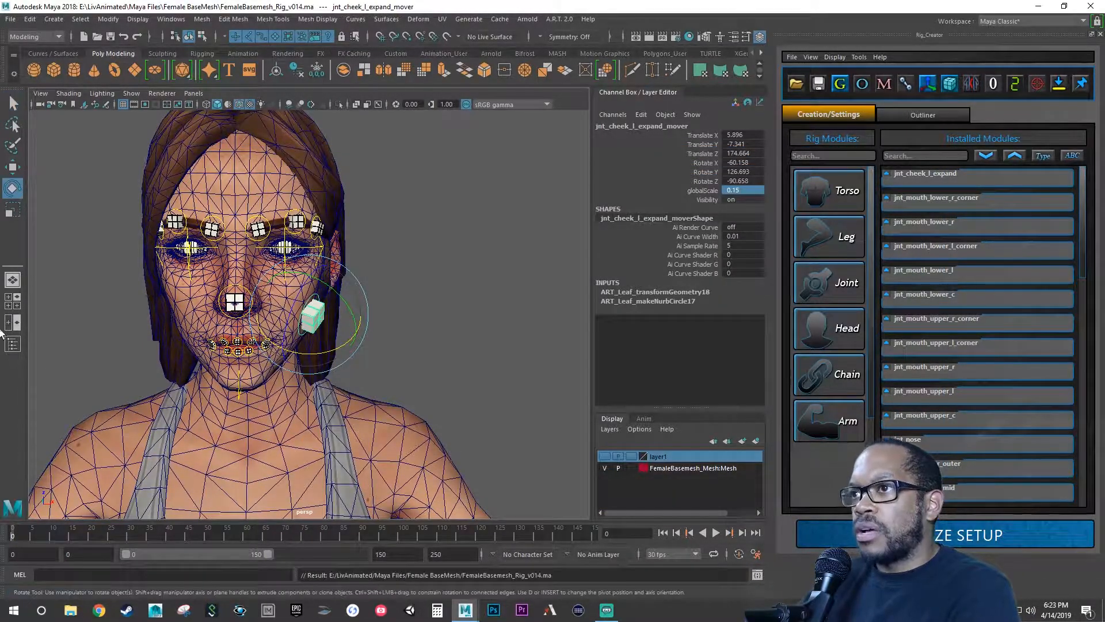
Create a Joint rig module with the suffix cheek_r_expand, parented to the head bone.
{"action": "left_click_drag", "start_coordinate": [292, 331], "coordinate": [316, 319], "text": "alt"}
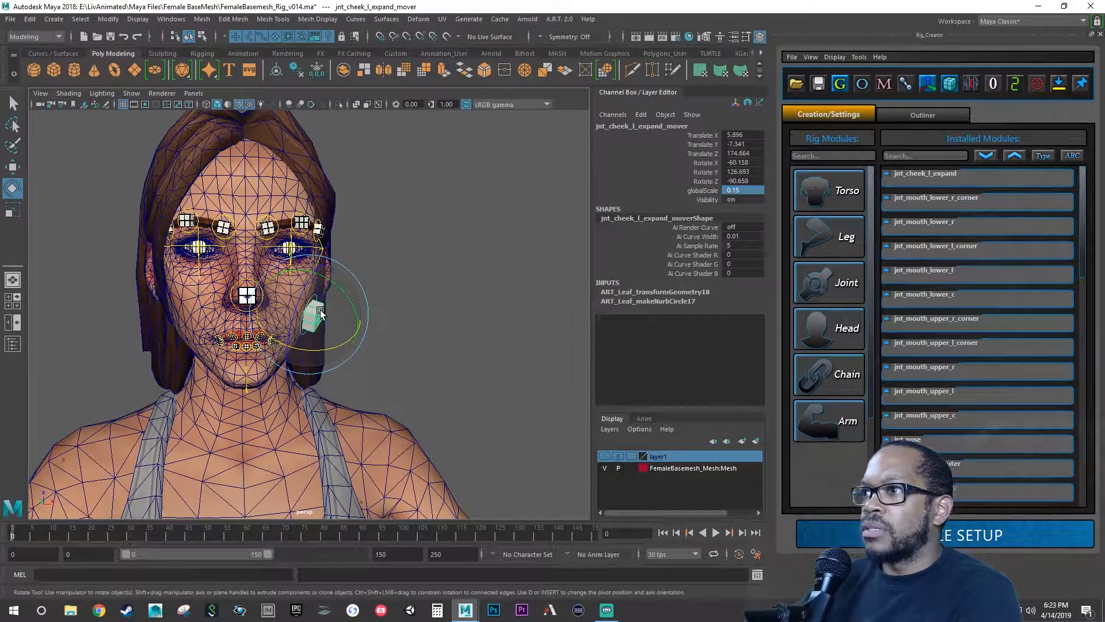
{"action": "left_click_drag", "start_coordinate": [340, 319], "coordinate": [368, 336], "text": "alt"}
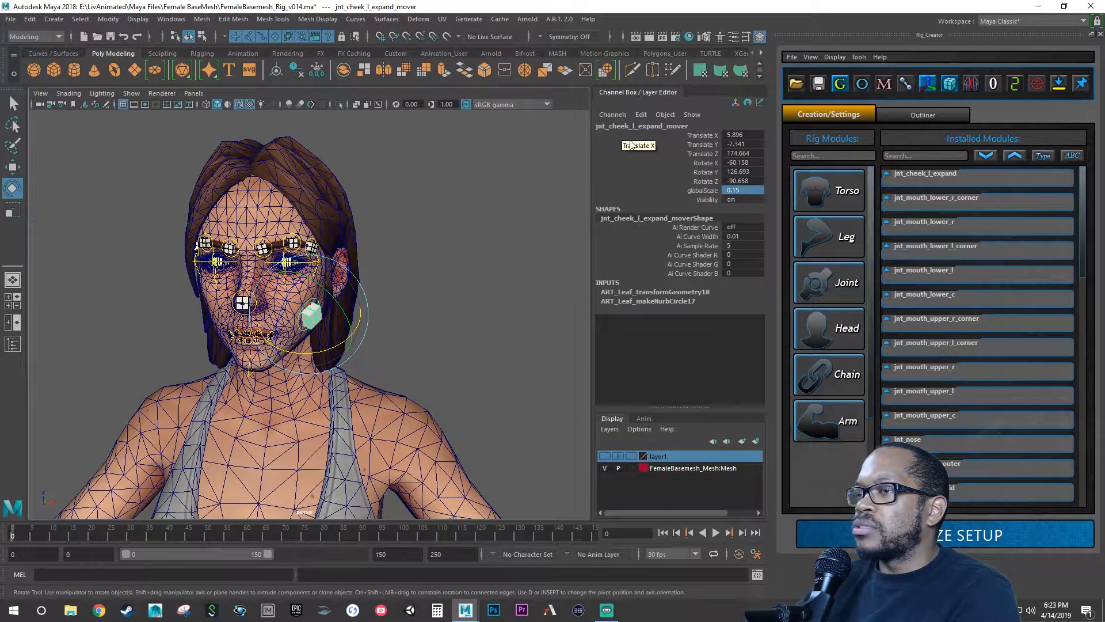
{"action": "left_click_drag", "start_coordinate": [451, 335], "coordinate": [465, 325], "text": "alt"}
{"action": "left_click", "coordinate": [465, 325]}
{"action": "left_click", "coordinate": [817, 277]}
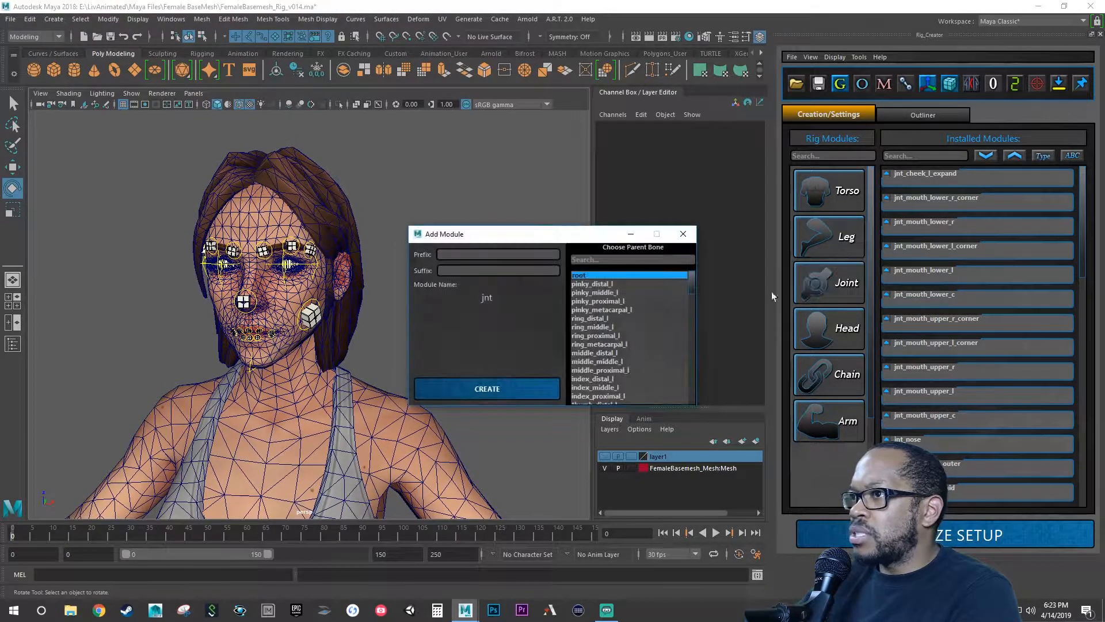
{"action": "scroll", "coordinate": [609, 313], "scroll_direction": "down", "scroll_amount": 7}
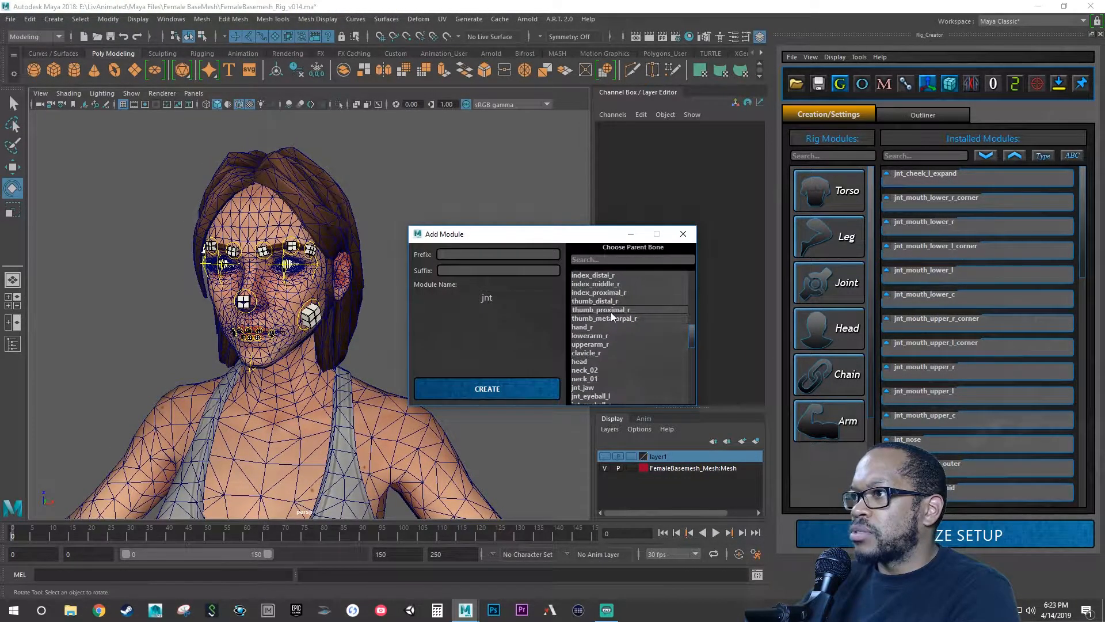
{"action": "left_click", "coordinate": [586, 361]}
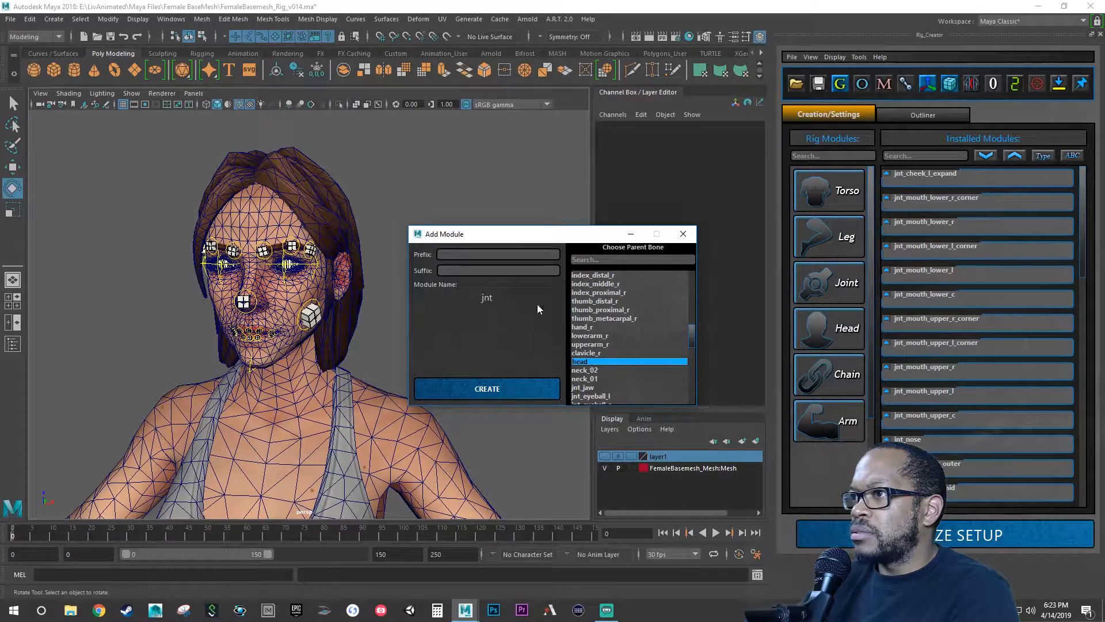
{"action": "left_click", "coordinate": [494, 272]}
{"action": "type", "text": "cheek"}
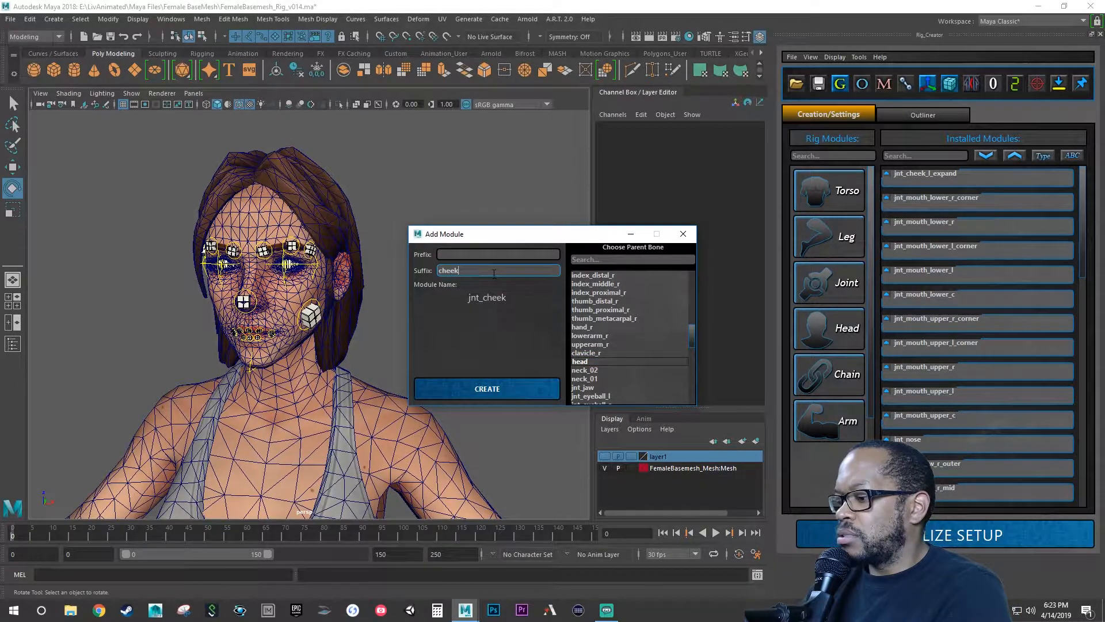
{"action": "type", "text": "_r_ex"}
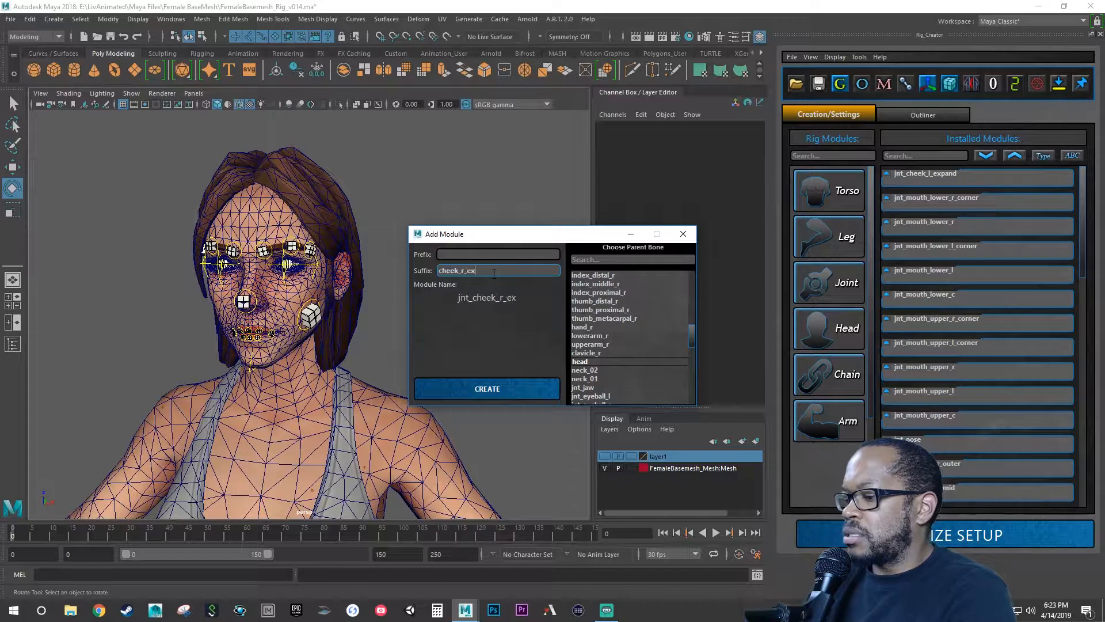
{"action": "type", "text": "pand"}
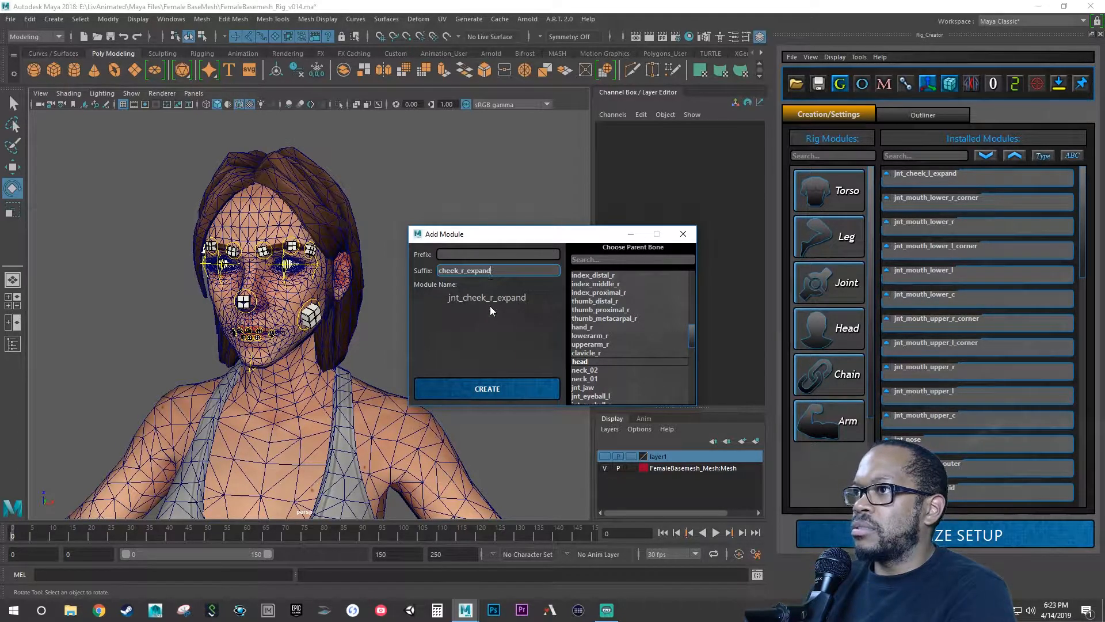
{"action": "left_click", "coordinate": [581, 361]}
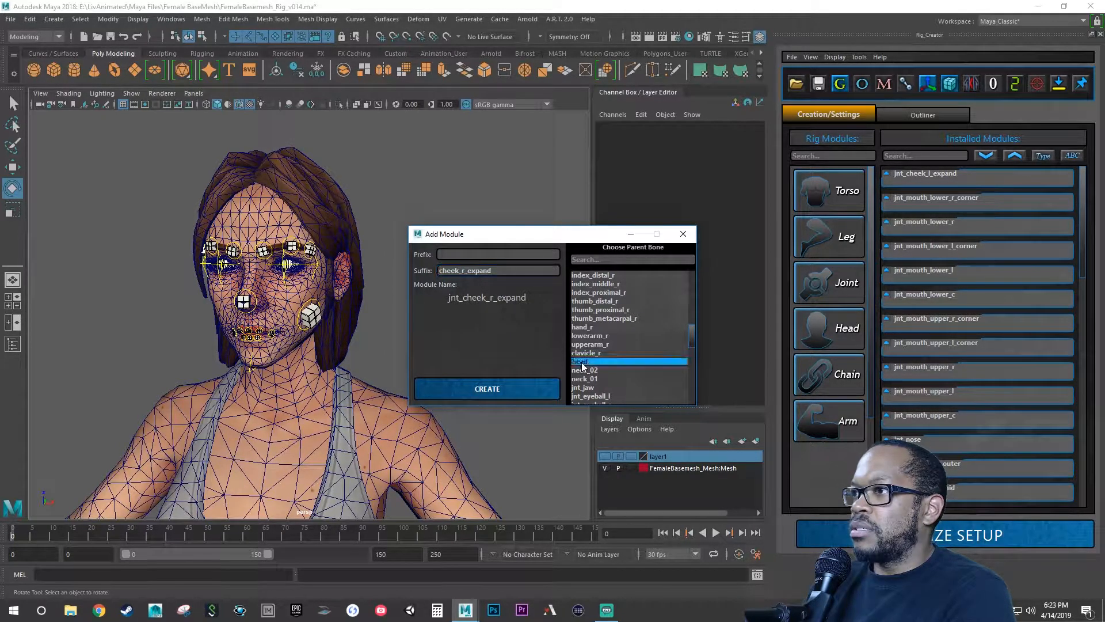
{"action": "left_click", "coordinate": [501, 395]}
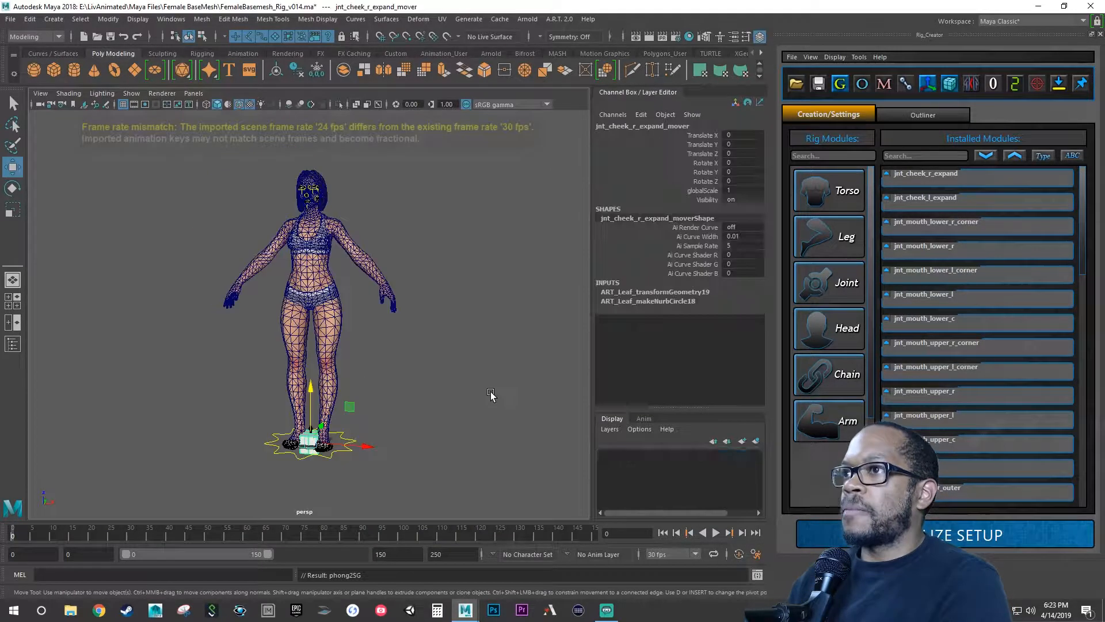
Move the new right cheek mover up beside the character's head, at about X 29.1 and Z 172.4.
{"action": "left_click_drag", "start_coordinate": [366, 266], "coordinate": [390, 164]}
{"action": "scroll", "coordinate": [403, 195], "scroll_direction": "up", "scroll_amount": 5}
{"action": "middle_click_drag", "start_coordinate": [386, 227], "coordinate": [352, 462], "text": "alt"}
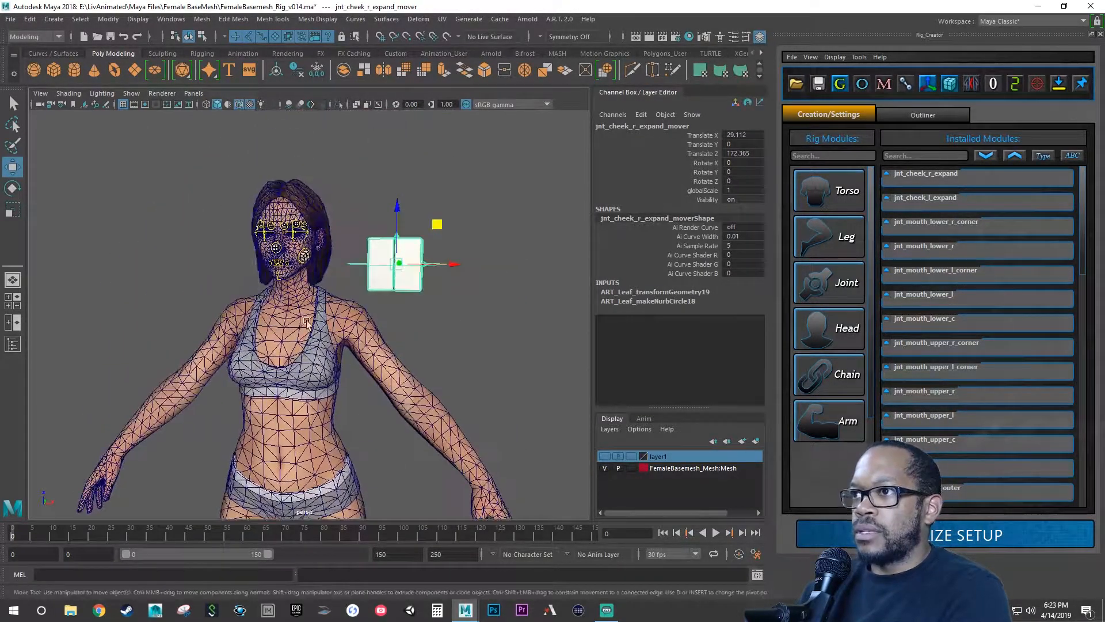
{"action": "scroll", "coordinate": [343, 277], "scroll_direction": "up", "scroll_amount": 7}
{"action": "left_click_drag", "start_coordinate": [342, 271], "coordinate": [282, 338], "text": "alt"}
{"action": "middle_click_drag", "start_coordinate": [282, 339], "coordinate": [248, 428], "text": "alt"}
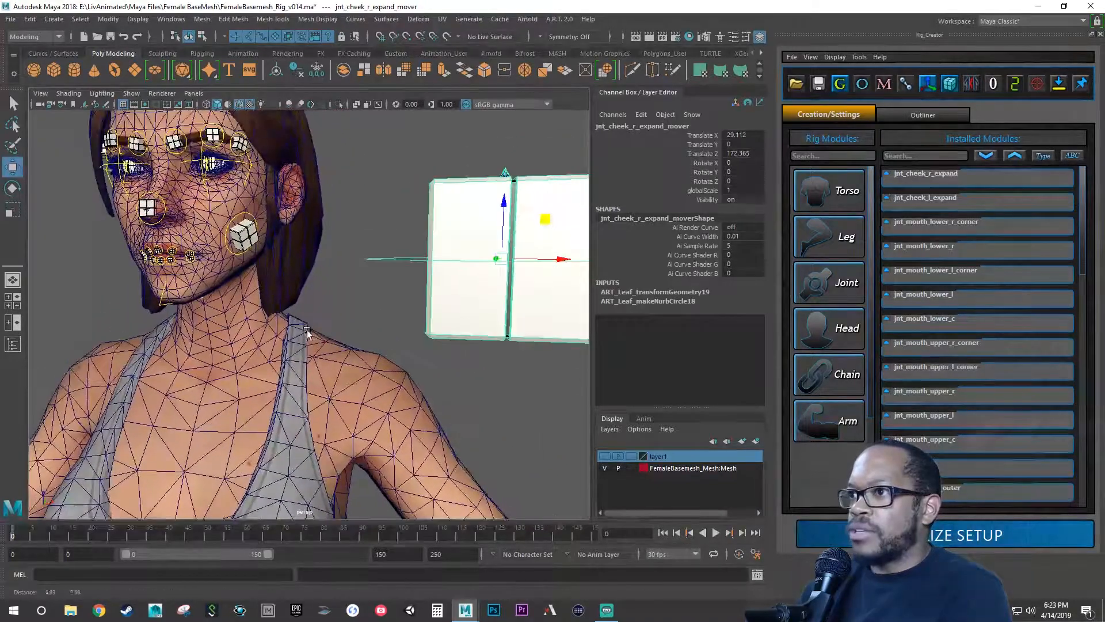
Select the left cheek mover, capture its transform values with the Snipping Tool, and set the snip aside for reference.
{"action": "left_click", "coordinate": [229, 224]}
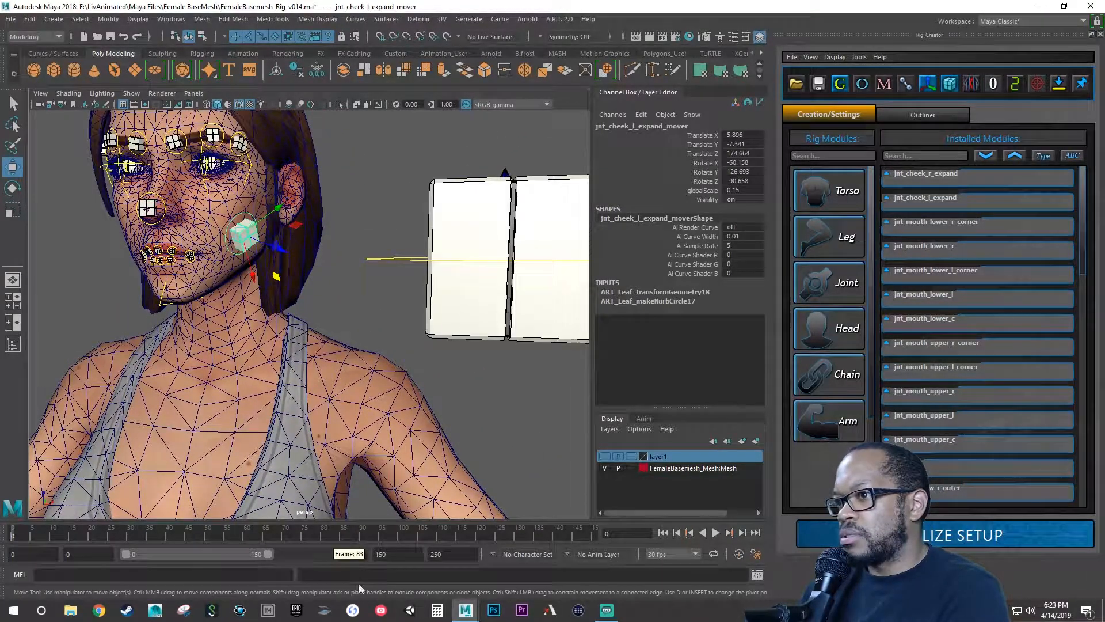
{"action": "left_click", "coordinate": [189, 612]}
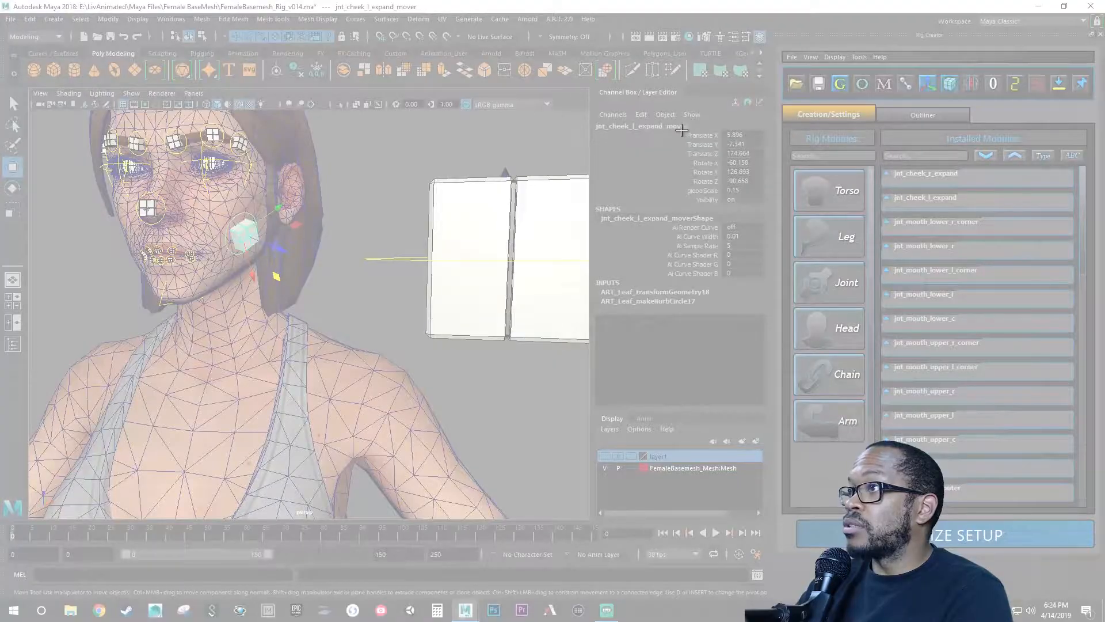
{"action": "left_click_drag", "start_coordinate": [676, 126], "coordinate": [773, 209]}
{"action": "left_click_drag", "start_coordinate": [732, 31], "coordinate": [1104, 79]}
Set the right cheek mover's translation to X 5.896, Y -7.341 and Z 174.664.
{"action": "left_click", "coordinate": [405, 260]}
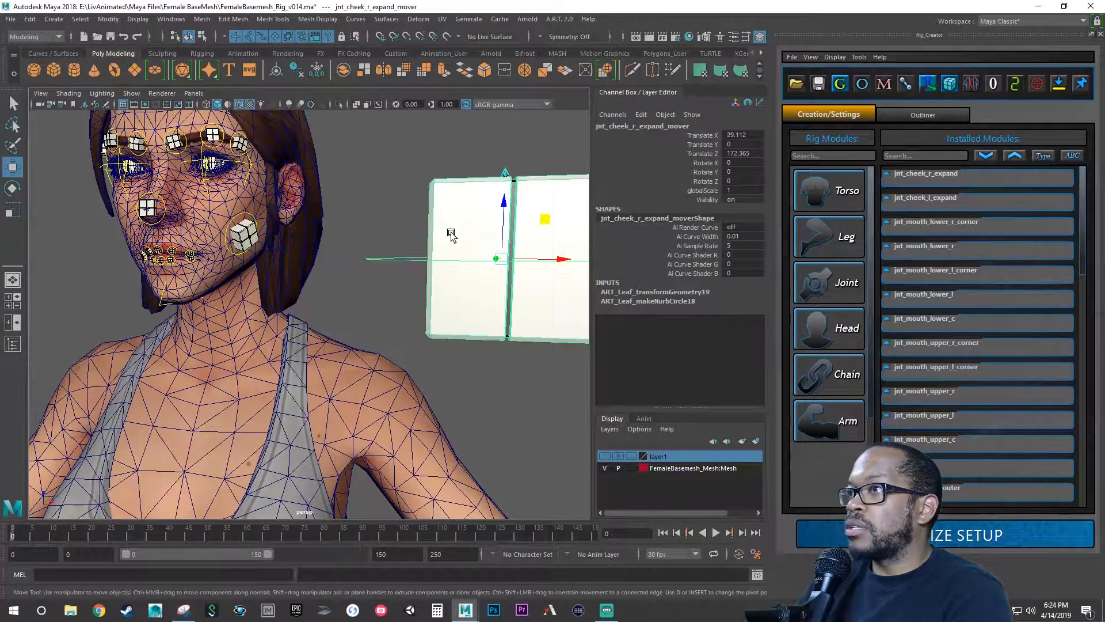
{"action": "double_click", "coordinate": [740, 135]}
{"action": "type", "text": "5"}
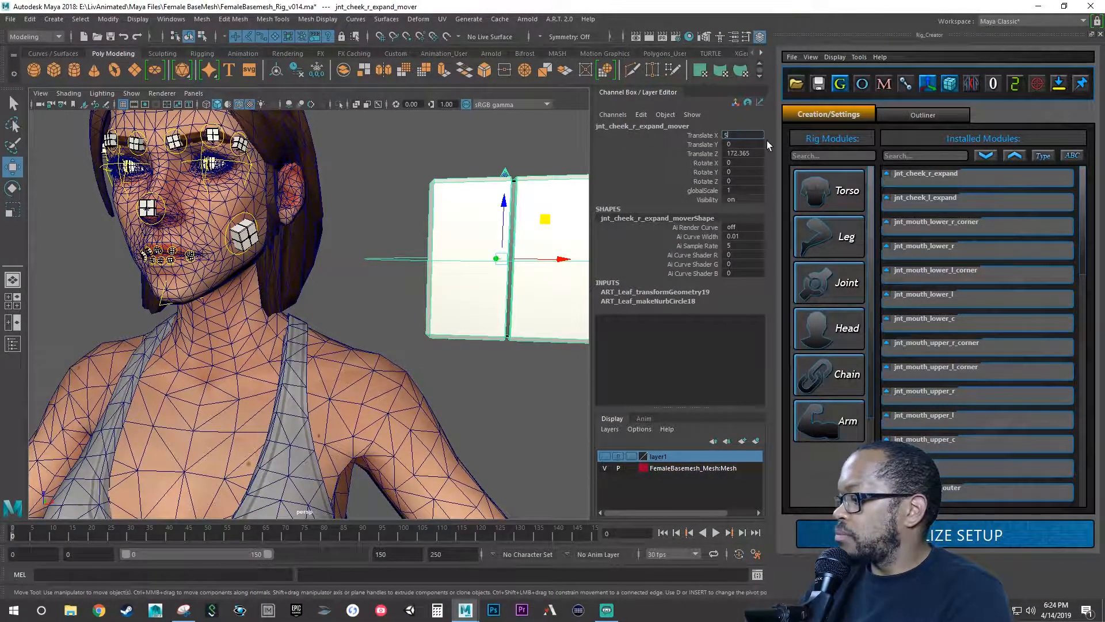
{"action": "type", "text": "."}
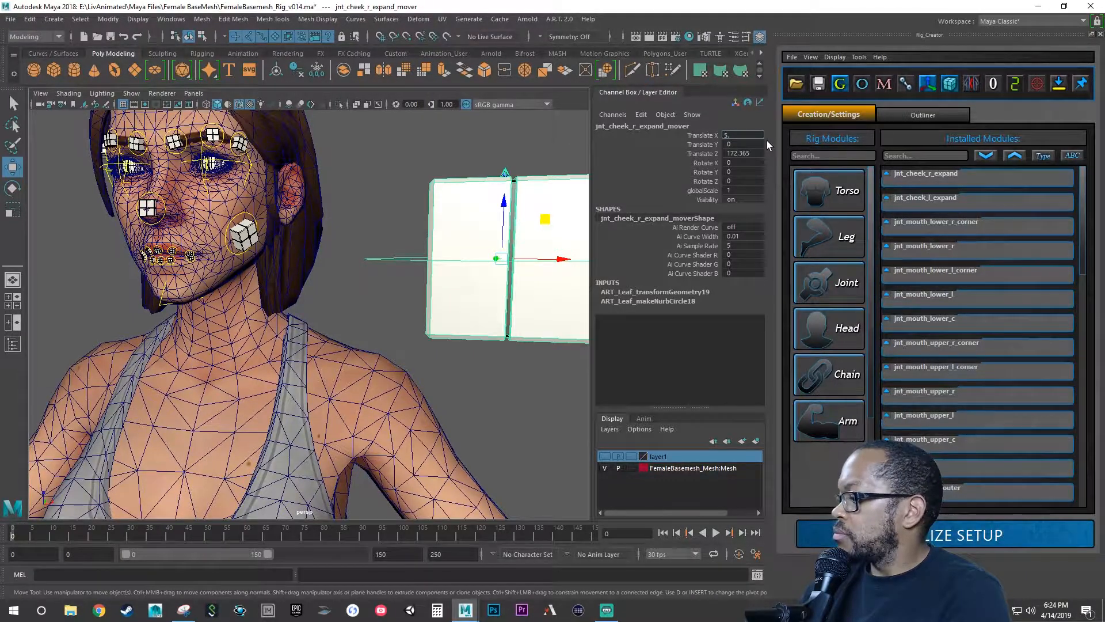
{"action": "type", "text": "896"}
{"action": "key", "text": "Tab"}
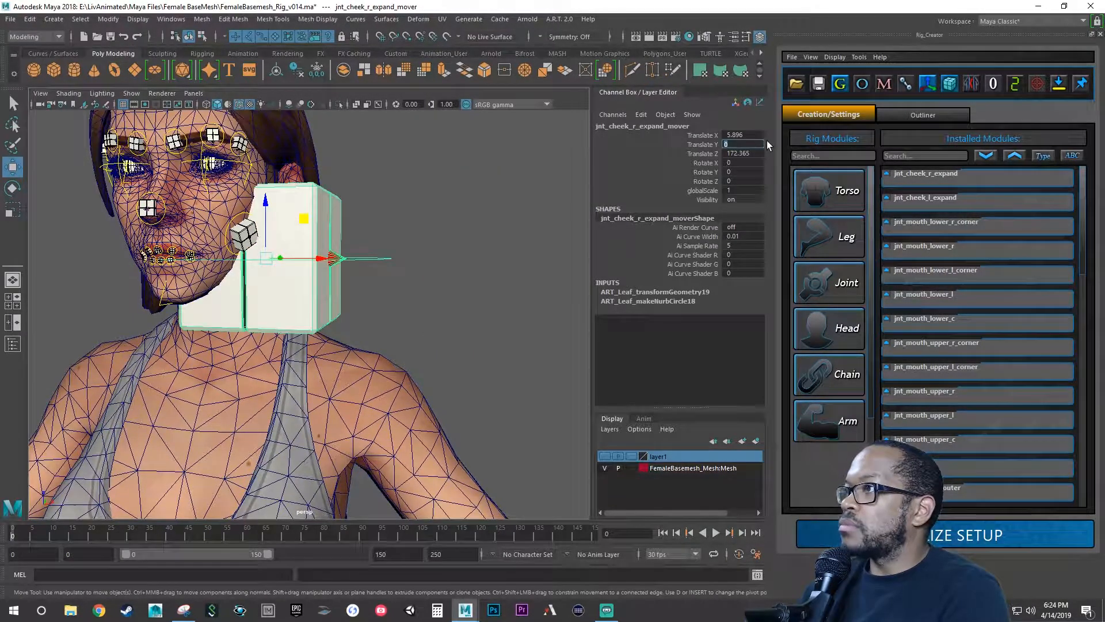
{"action": "type", "text": "-7.341"}
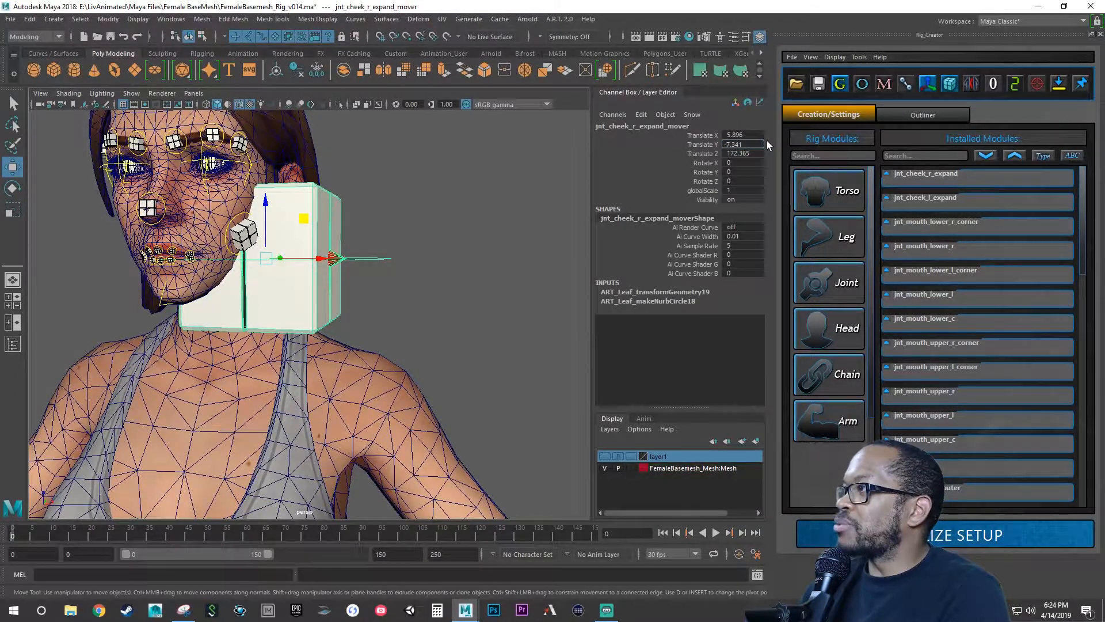
{"action": "key", "text": "Tab"}
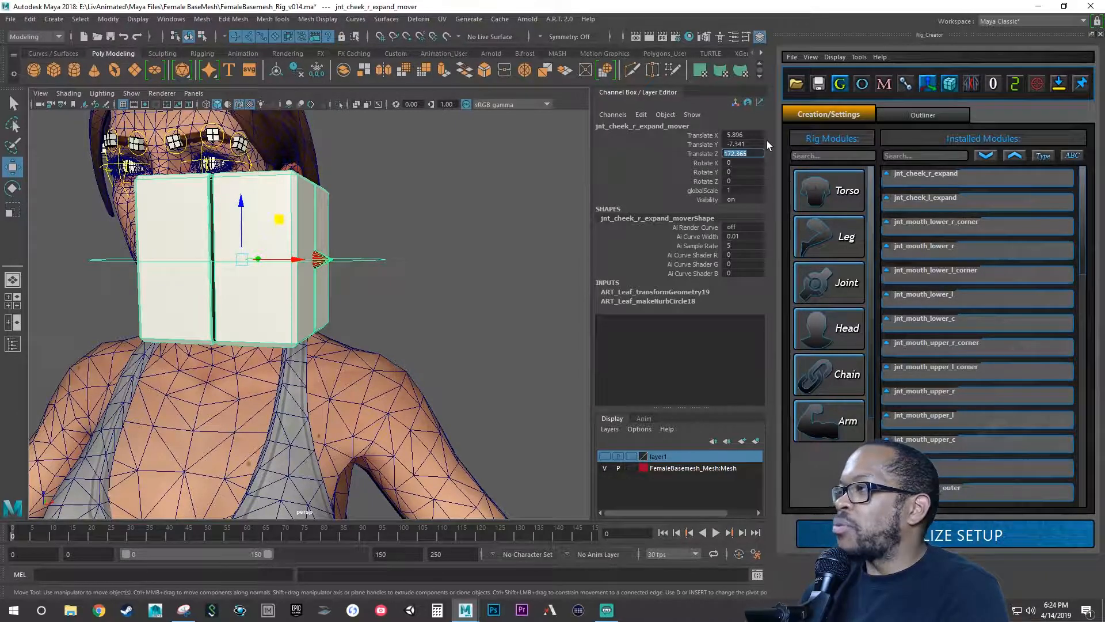
{"action": "type", "text": "1"}
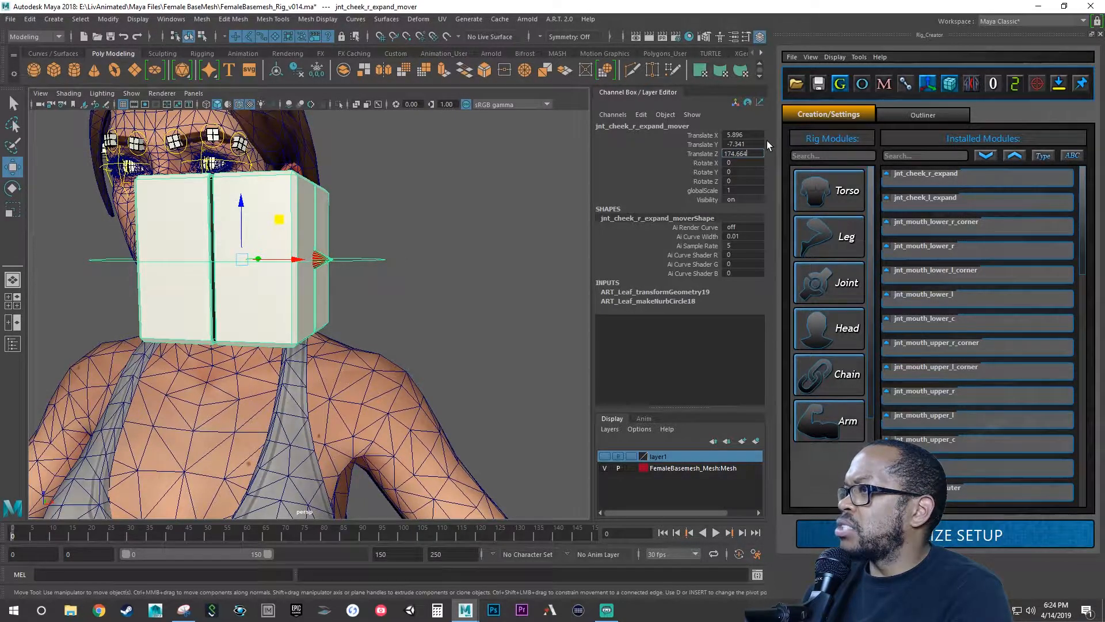
{"action": "key", "text": "Tab"}
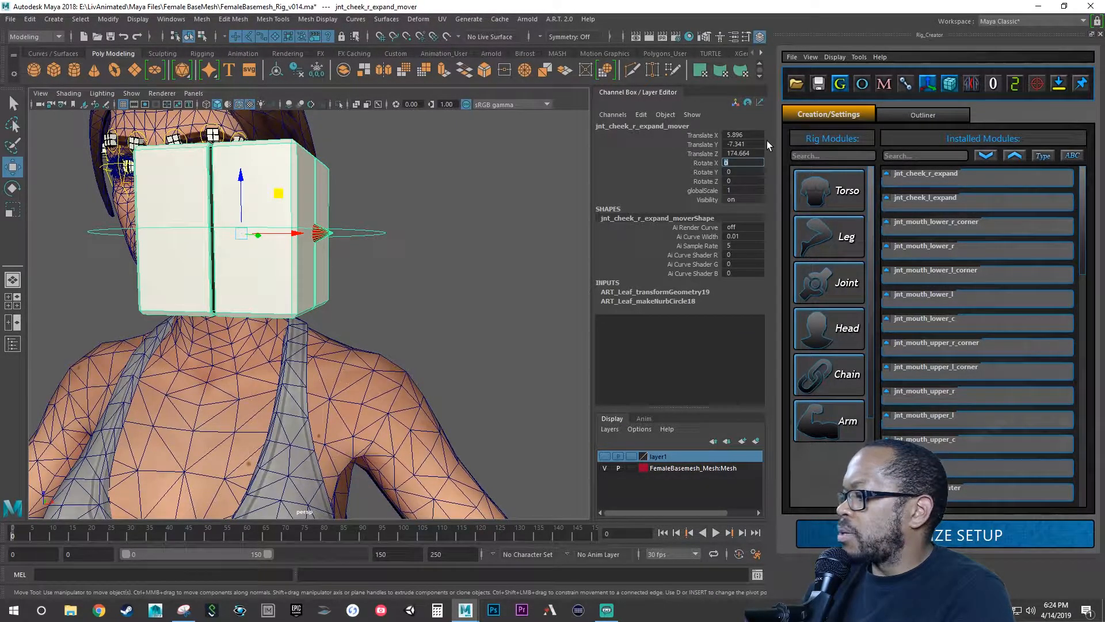
Set the right cheek mover's rotation to X -60.158, Y 126.693 and Z -90.658.
{"action": "type", "text": "-60.158"}
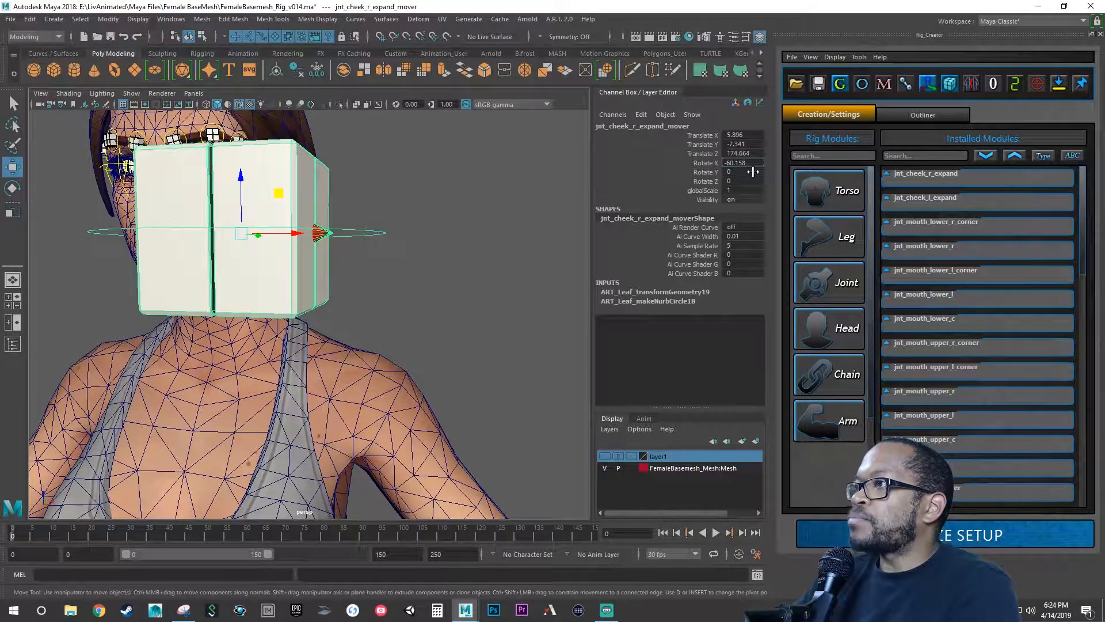
{"action": "key", "text": "Tab"}
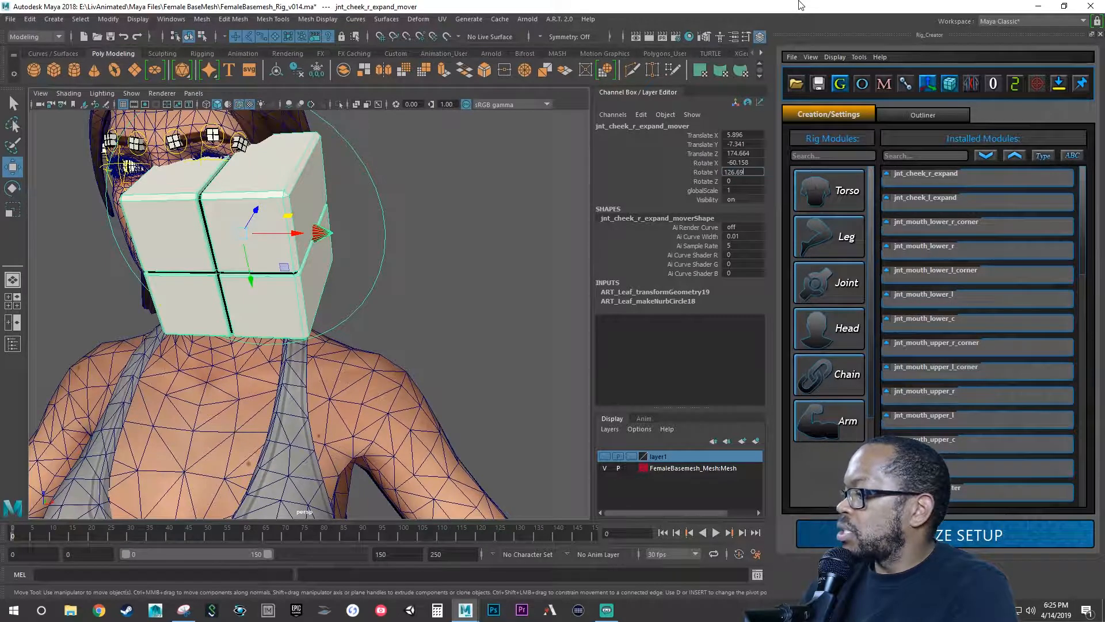
{"action": "key", "text": "Tab"}
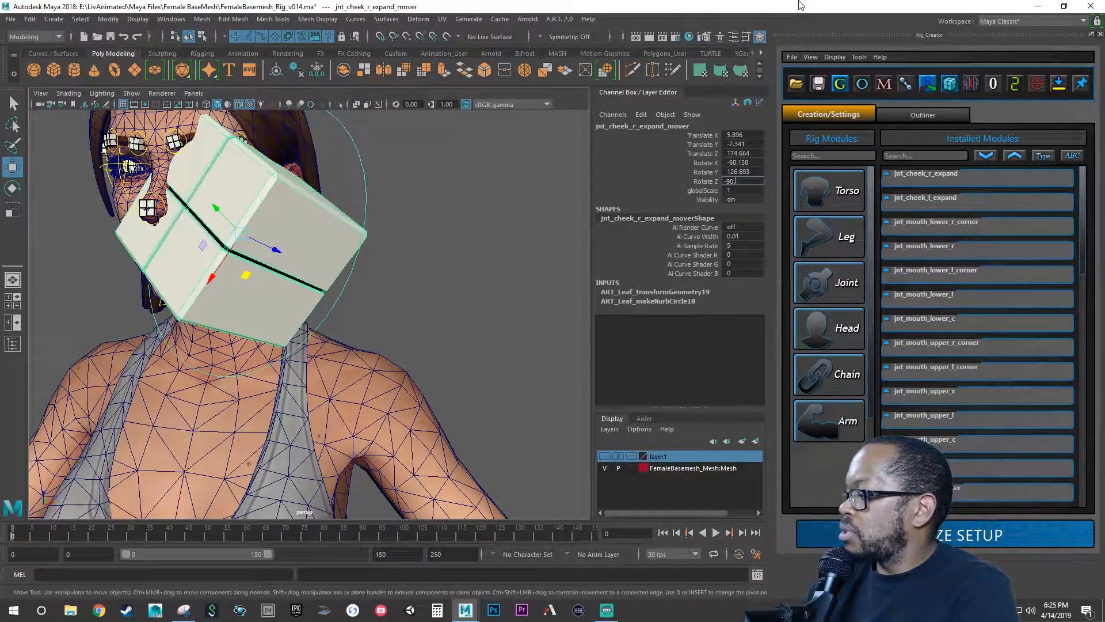
{"action": "type", "text": "-90.658"}
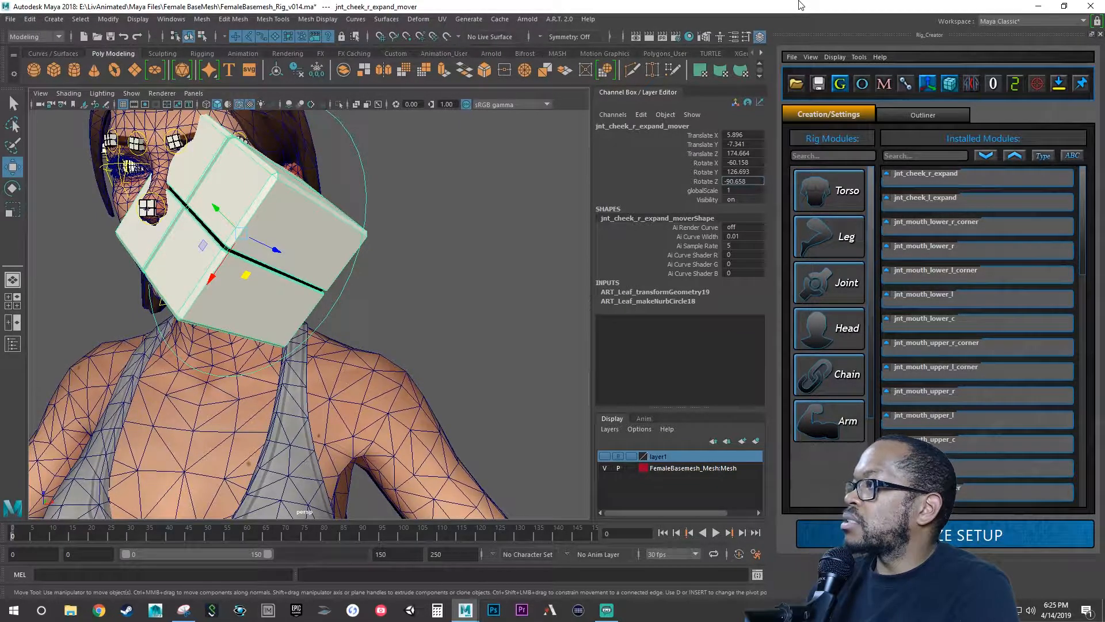
{"action": "key", "text": "Tab"}
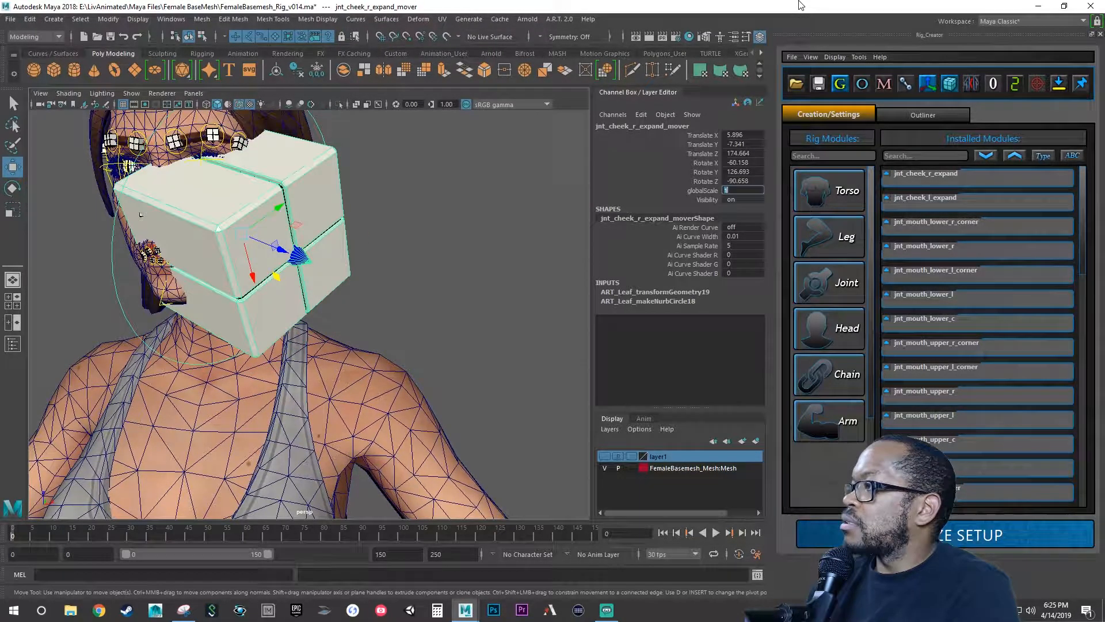
Set the right cheek mover's globalScale to 0.15 and save the scene.
{"action": "type", "text": ".15"}
{"action": "key", "text": "Return"}
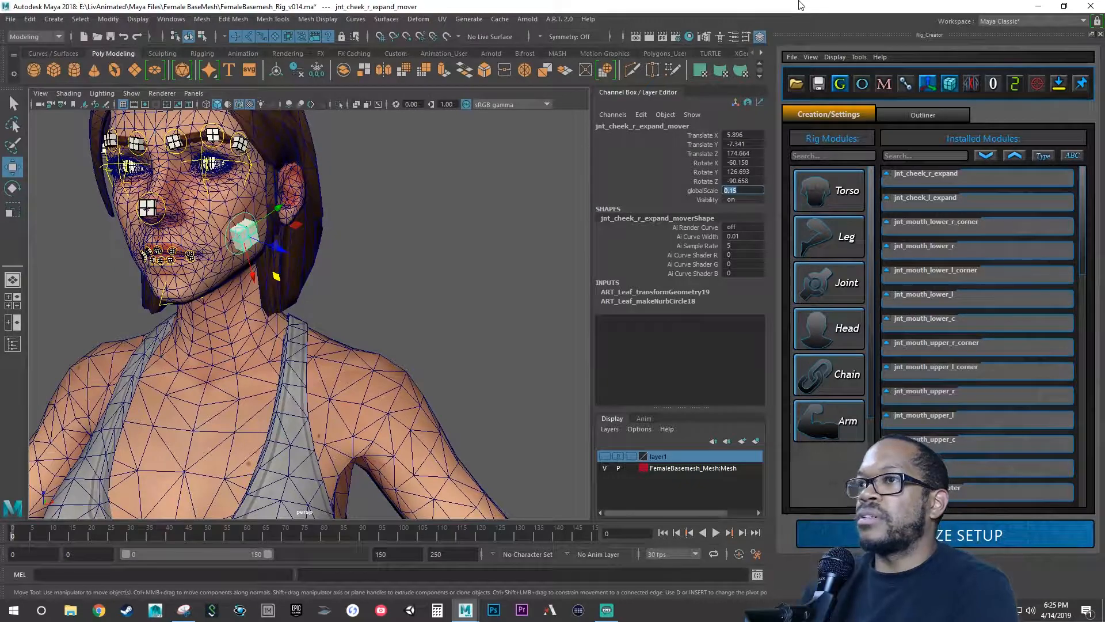
{"action": "left_click_drag", "start_coordinate": [260, 266], "coordinate": [358, 273], "text": "alt"}
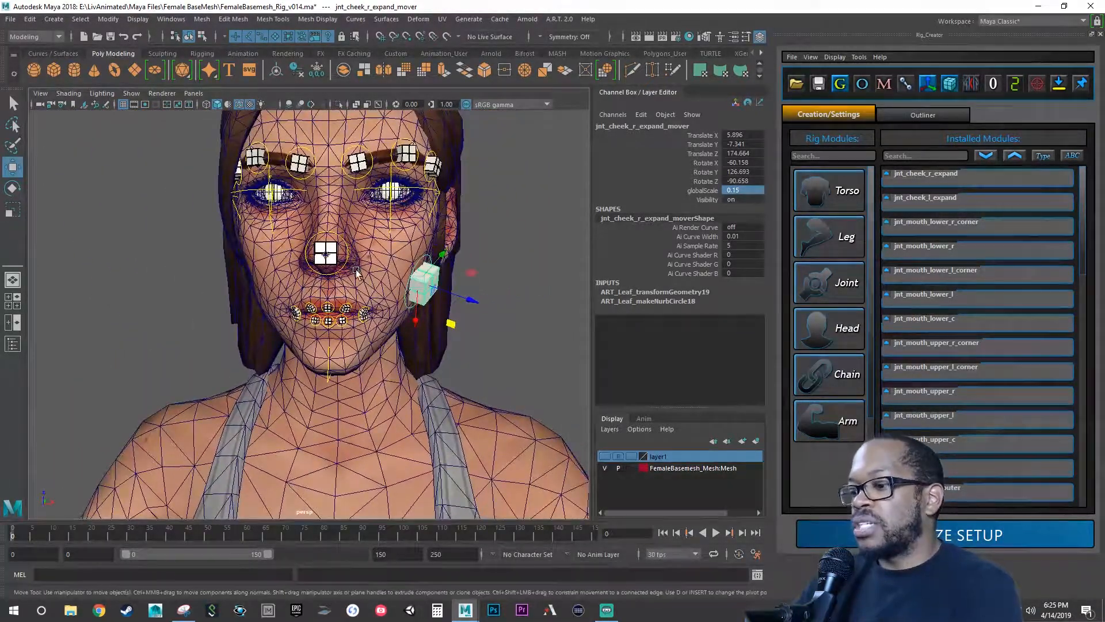
{"action": "key", "text": "ctrl+s"}
{"action": "key", "text": "q"}
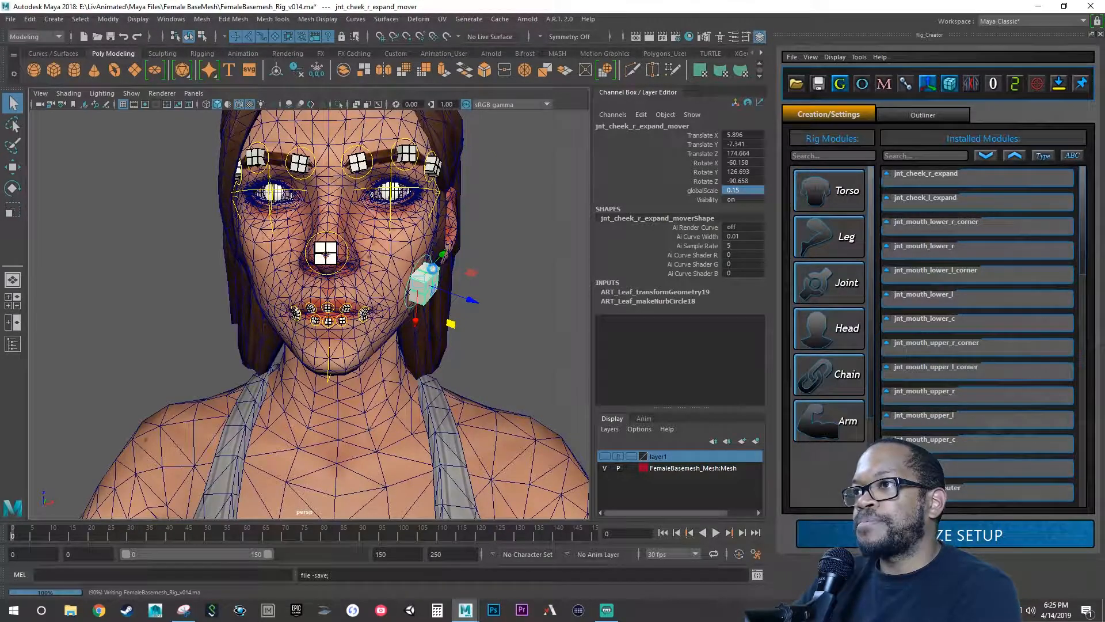
{"action": "key", "text": "w"}
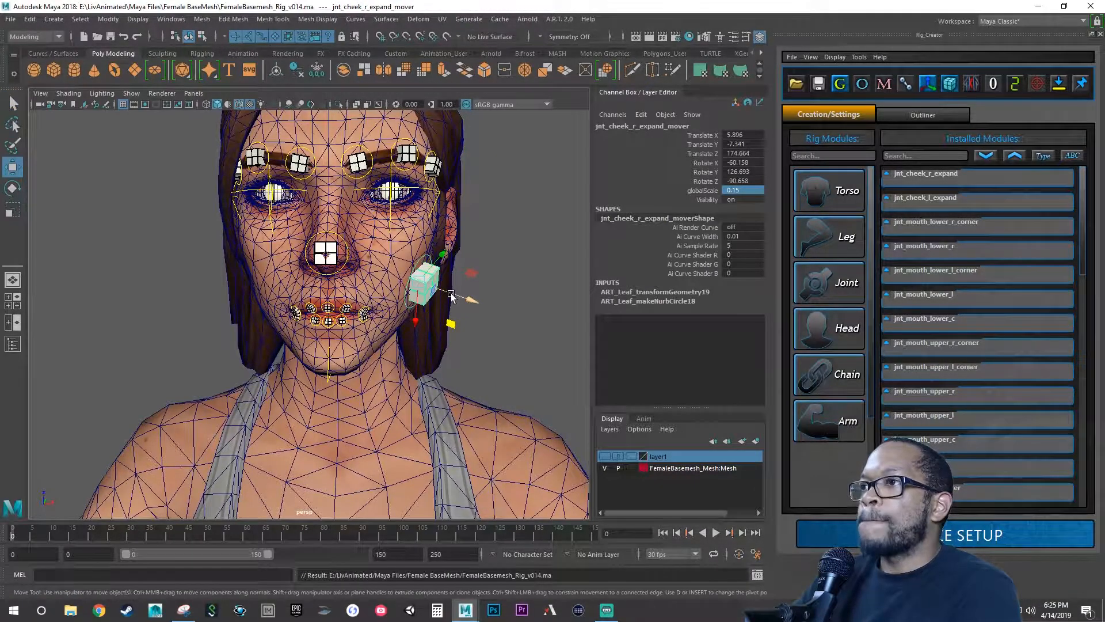
Move the right cheek mover to the chin at about X 3.0, Y -11.3, Z 171.7, and rotate it to about -7 degrees in X.
{"action": "mouse_move", "coordinate": [448, 295]}
{"action": "left_mouse_down", "text": "alt"}
{"action": "mouse_move", "coordinate": [425, 295]}
{"action": "mouse_move", "coordinate": [440, 295]}
{"action": "left_mouse_up", "text": "alt"}
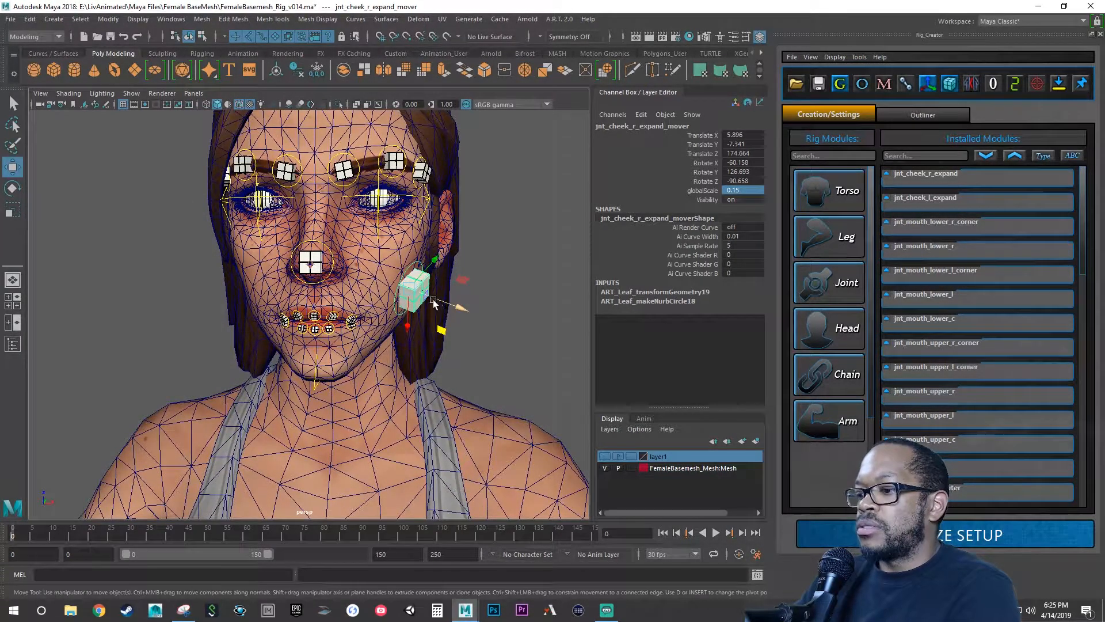
{"action": "key", "text": "e"}
{"action": "key", "text": "w"}
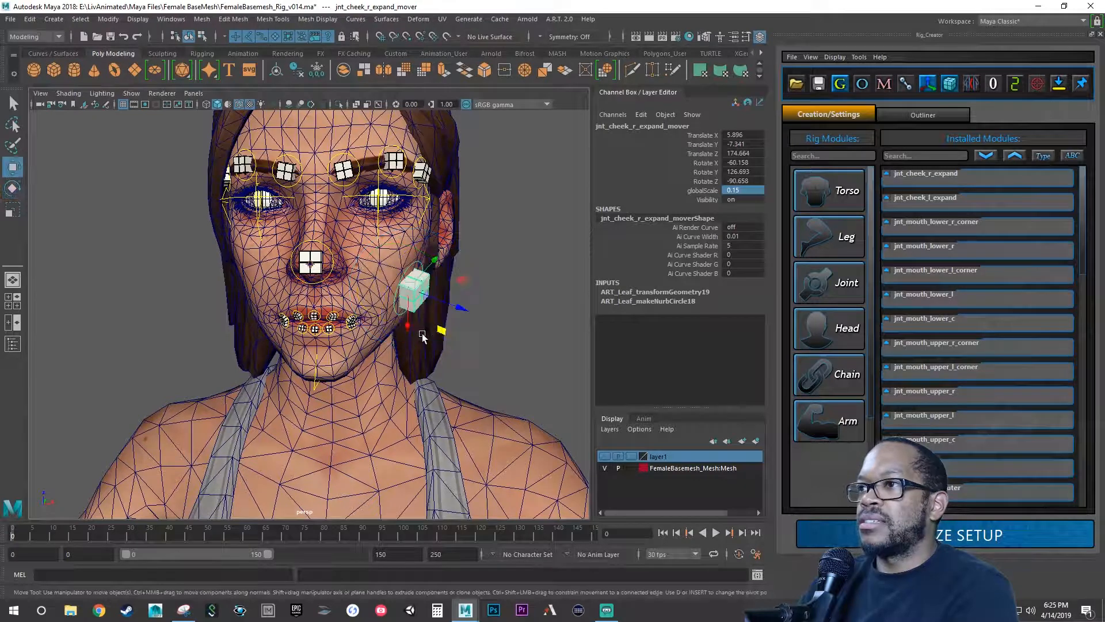
{"action": "left_click_drag", "start_coordinate": [423, 333], "coordinate": [369, 352], "text": "alt"}
{"action": "key", "text": "e"}
{"action": "left_click_drag", "start_coordinate": [361, 441], "coordinate": [314, 445]}
{"action": "key", "text": "s"}
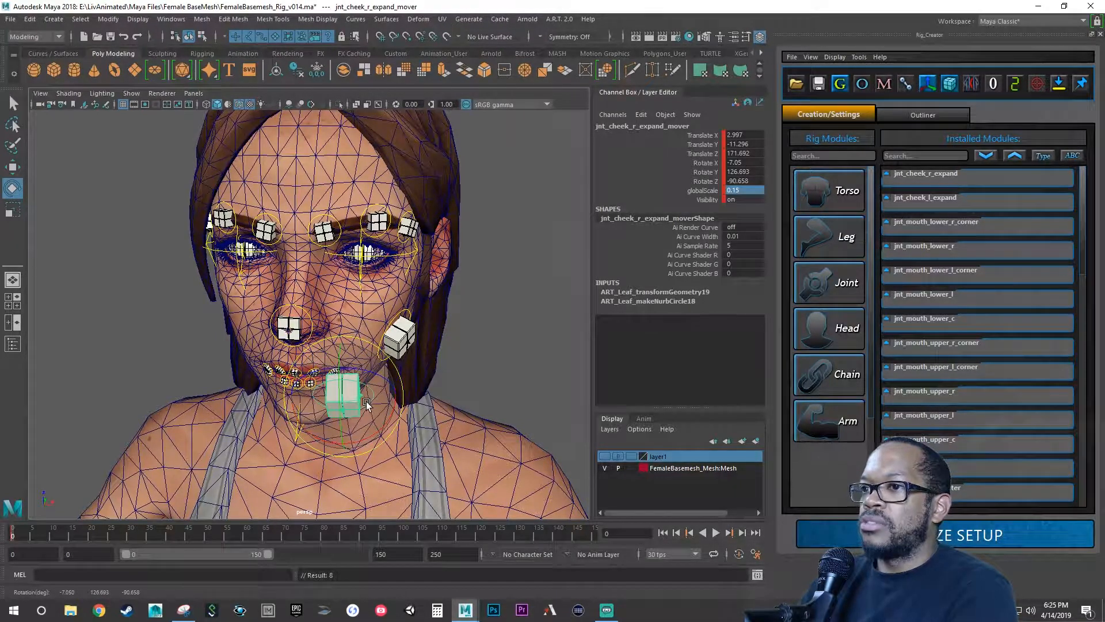
{"action": "key", "text": "ctrl+z"}
{"action": "key", "text": "w"}
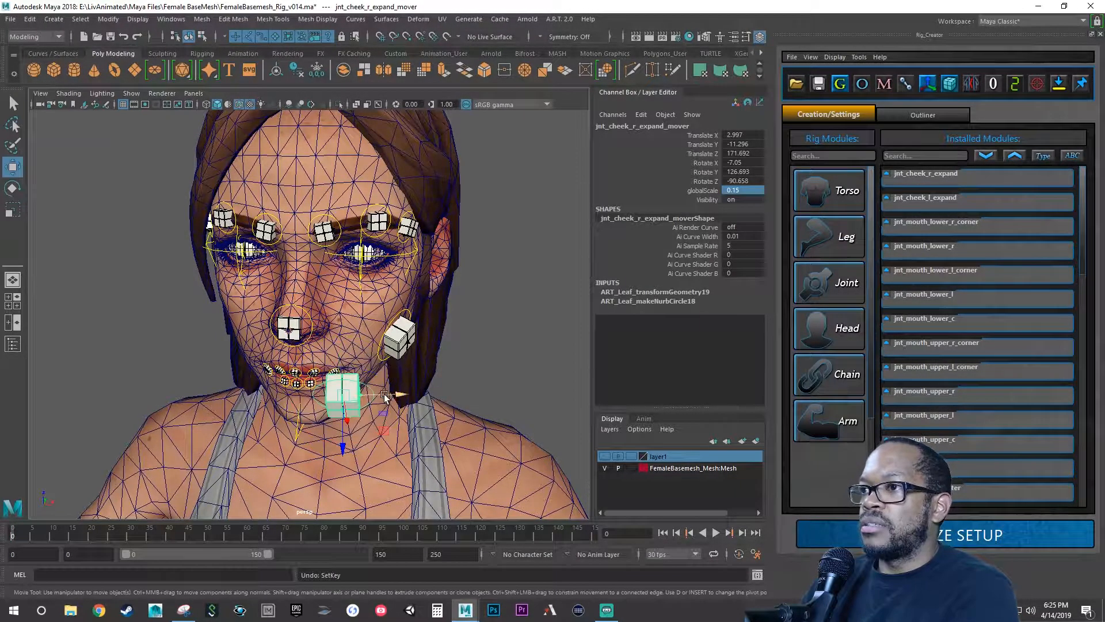
Move the mover onto the character's right cheek at about X -6.1, Y -7.7, Z 174.3, and rotate it to about 59.3 degrees in X.
{"action": "left_click_drag", "start_coordinate": [393, 395], "coordinate": [391, 368]}
{"action": "key", "text": "e"}
{"action": "key", "text": "w"}
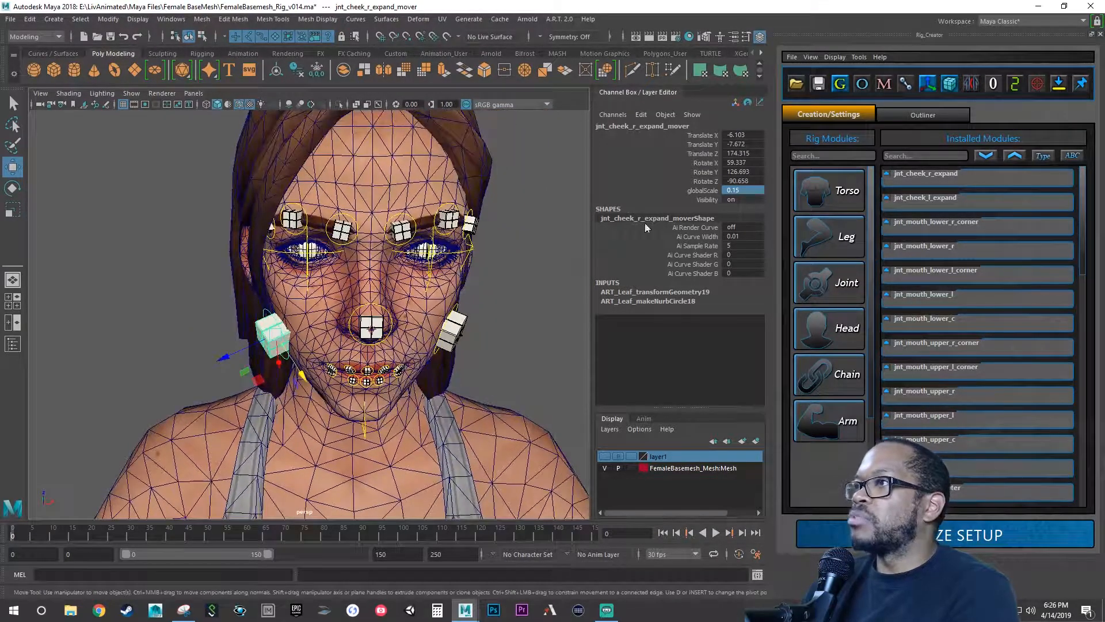
Set the right cheek mover's translation to X -5.896, Y -7.341 and Z 174.664, mirroring the left mover.
{"action": "double_click", "coordinate": [737, 134]}
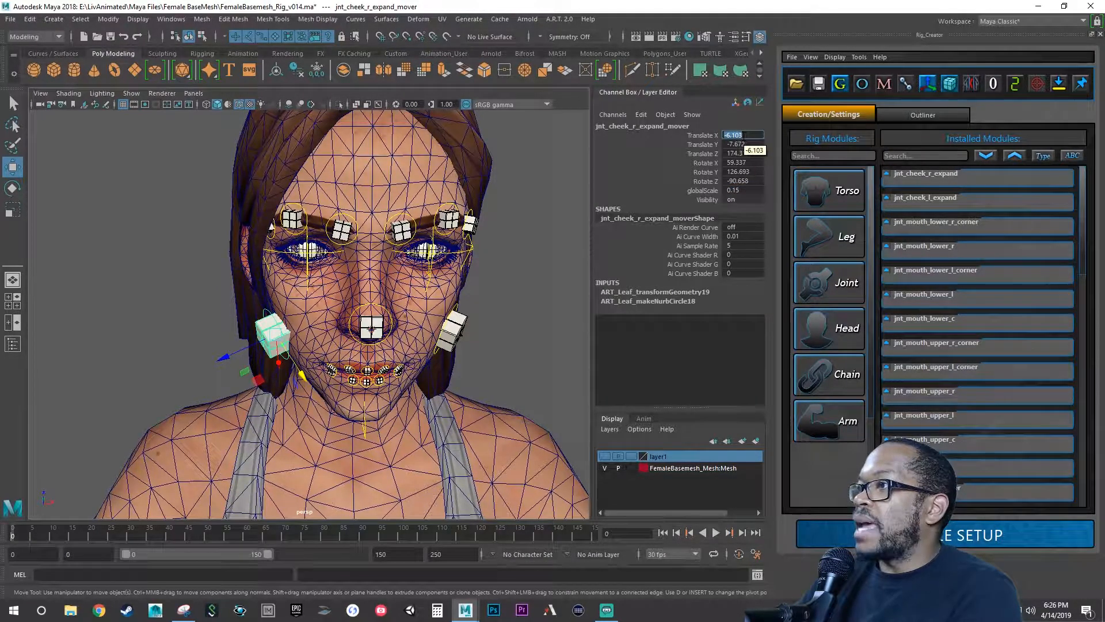
{"action": "type", "text": "-5.8"}
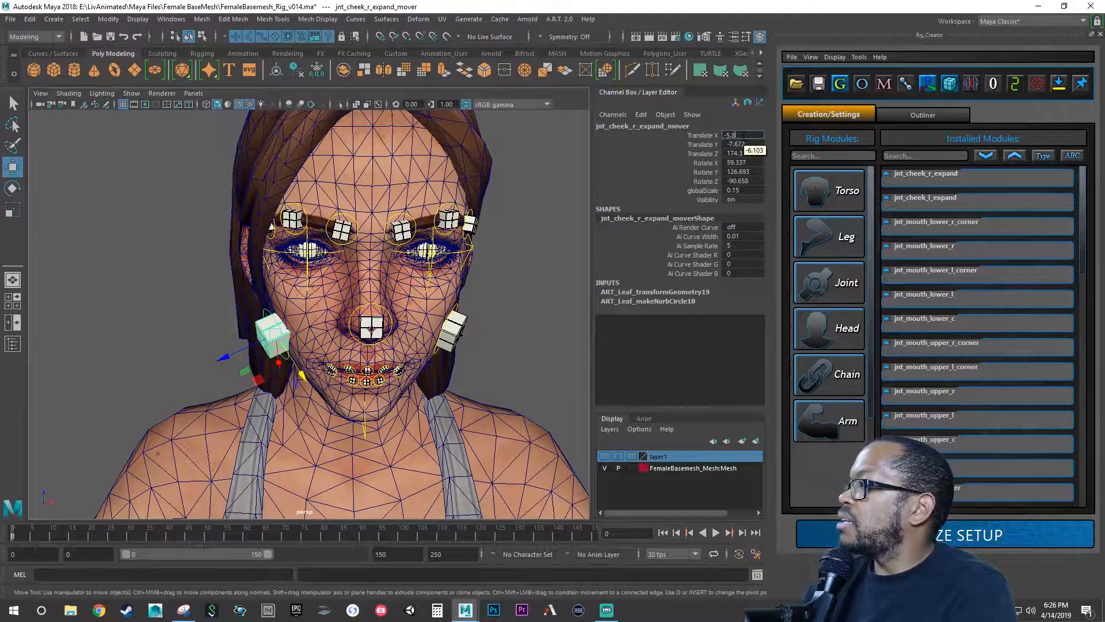
{"action": "type", "text": "96"}
{"action": "key", "text": "Return"}
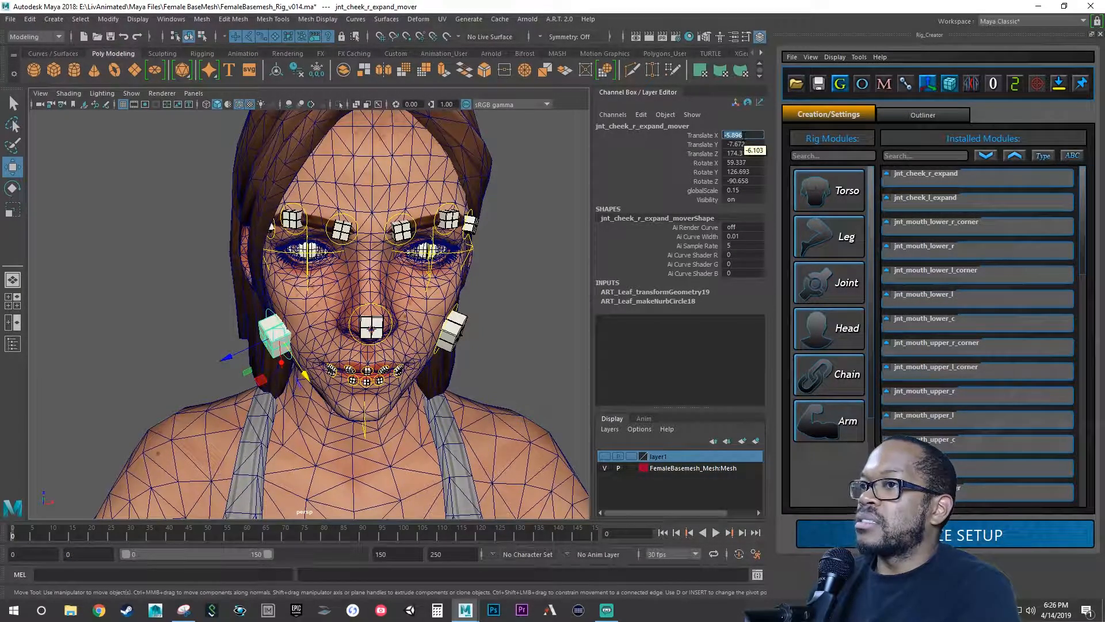
{"action": "left_click", "coordinate": [748, 145]}
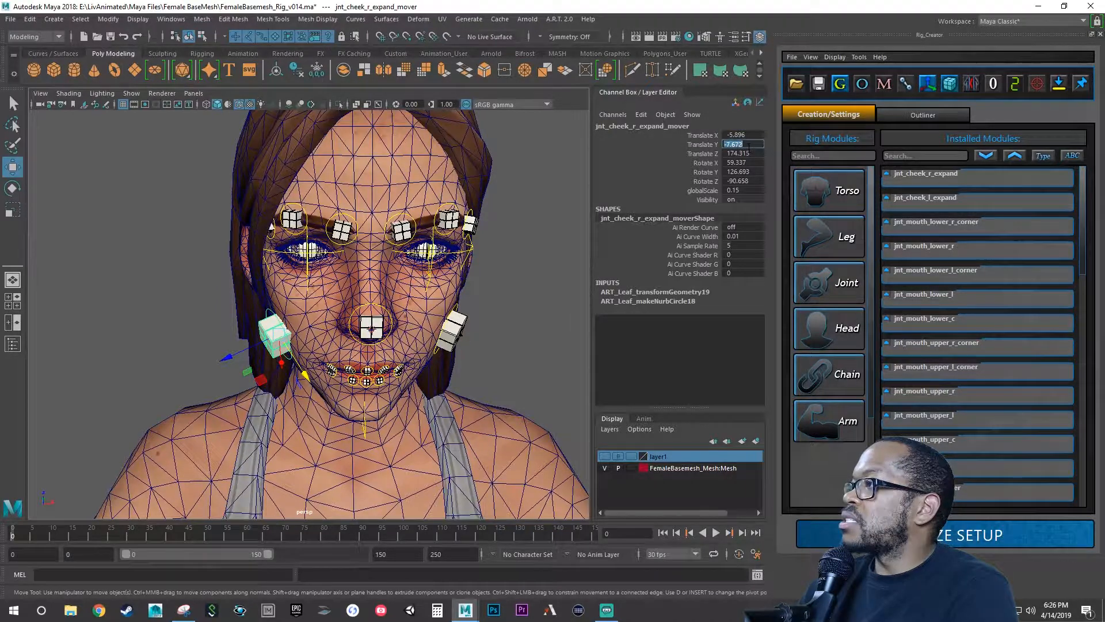
{"action": "type", "text": "-"}
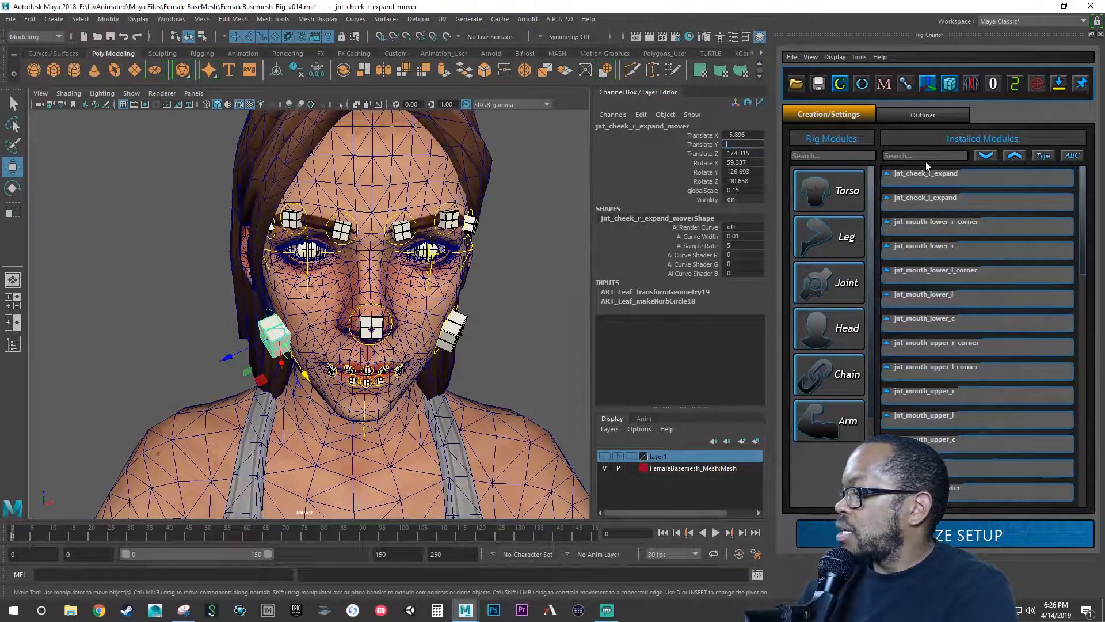
{"action": "type", "text": "7.341"}
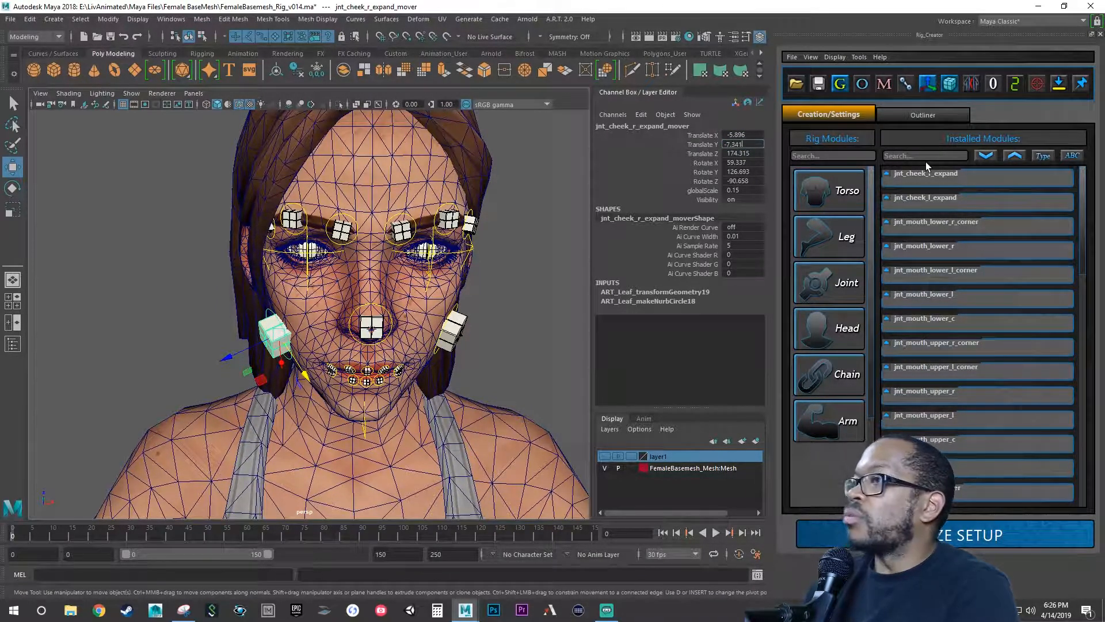
{"action": "key", "text": "Return"}
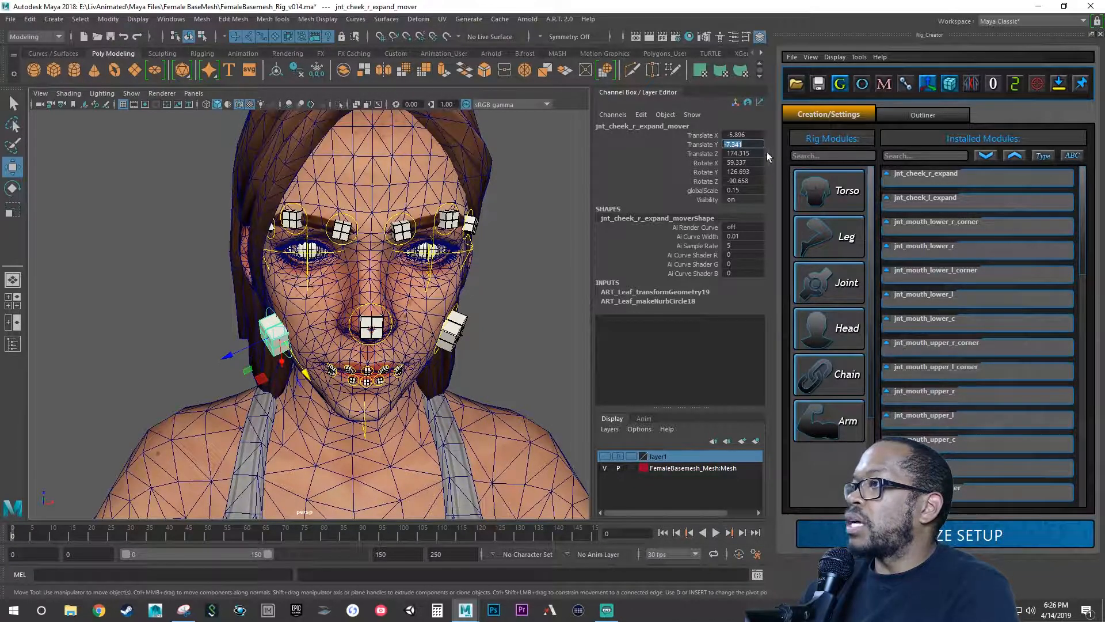
{"action": "left_click", "coordinate": [751, 153]}
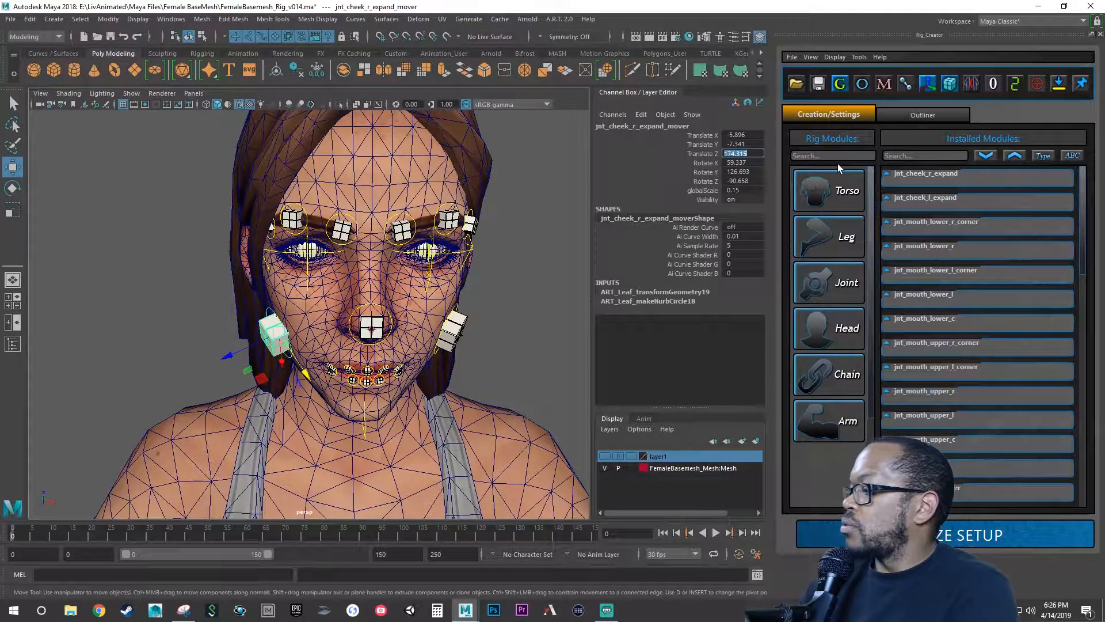
{"action": "type", "text": "174."}
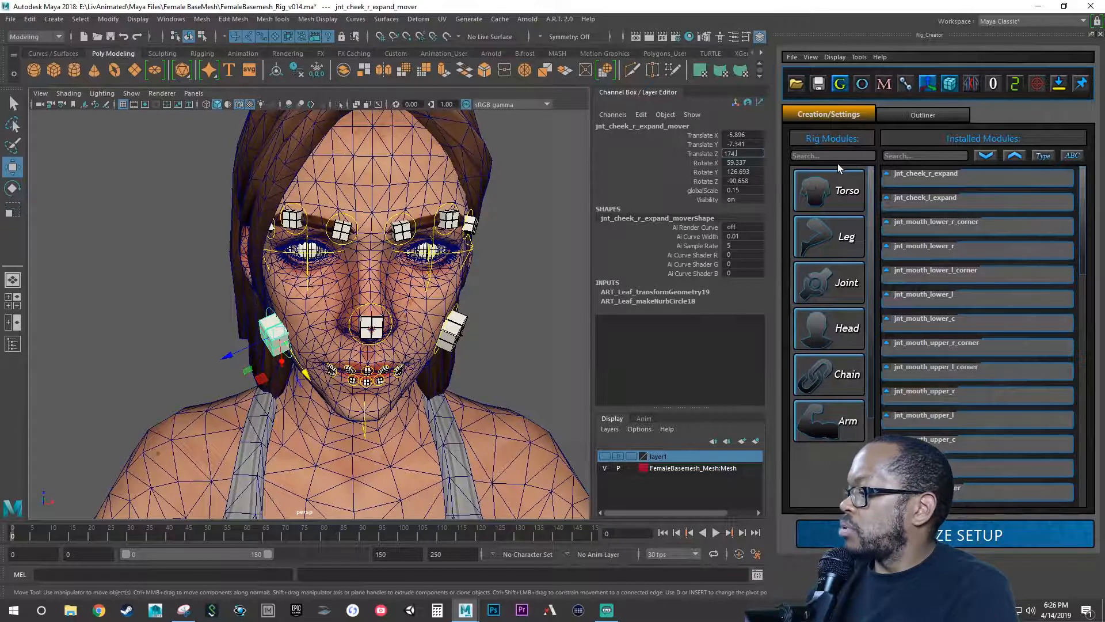
{"action": "key", "text": "Return"}
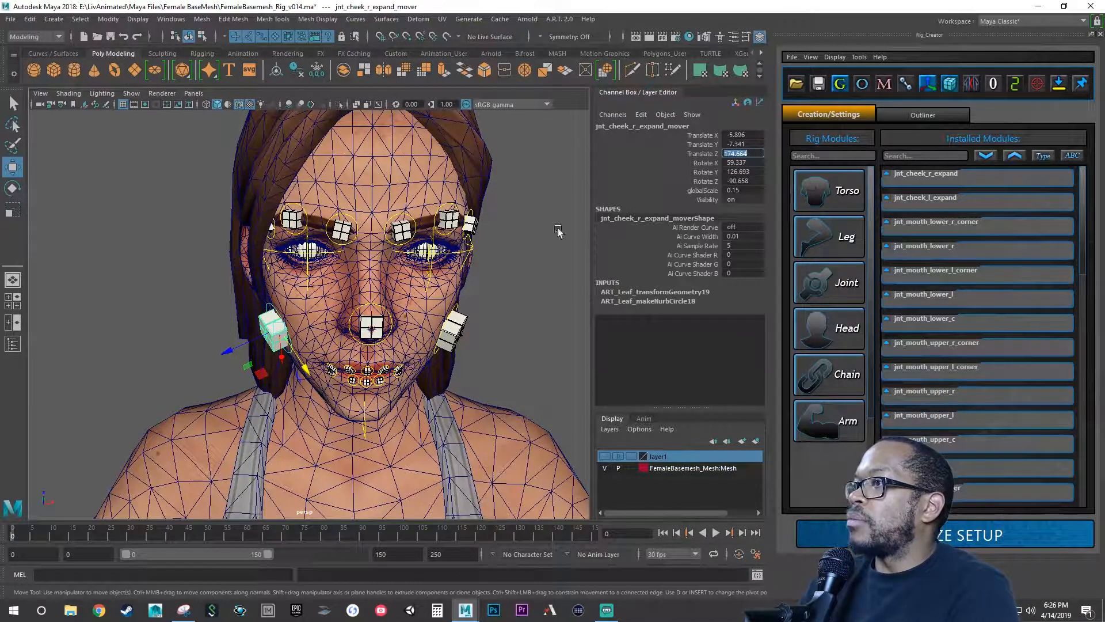
Set the right cheek mover's Rotate X to 60.158, mirroring the left mover's rotation.
{"action": "middle_click_drag", "start_coordinate": [436, 375], "coordinate": [436, 298], "text": "alt"}
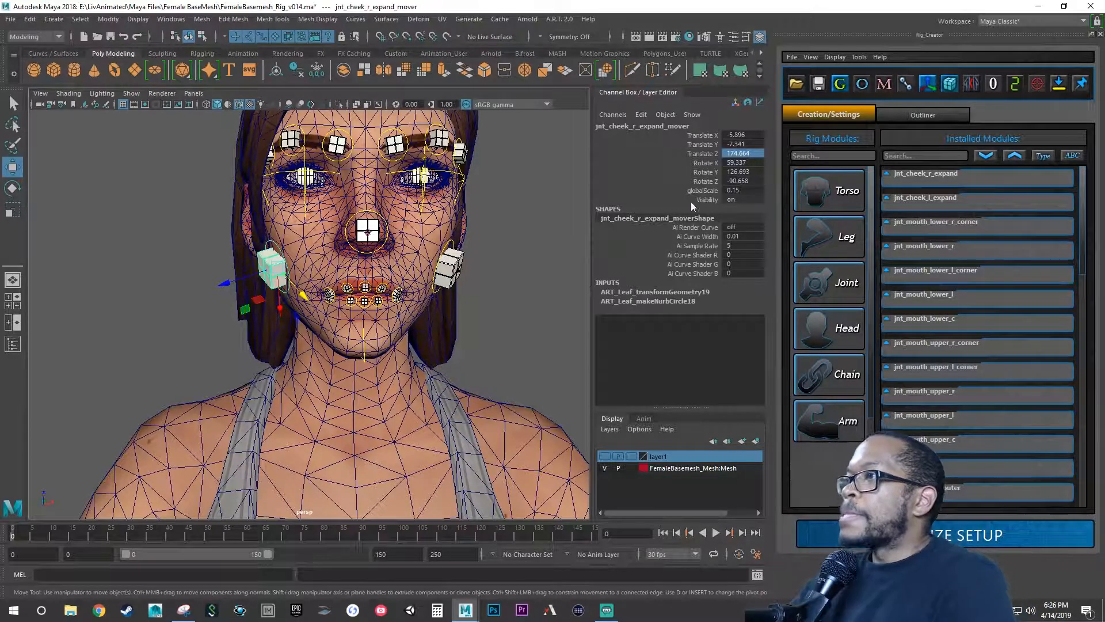
{"action": "double_click", "coordinate": [734, 163]}
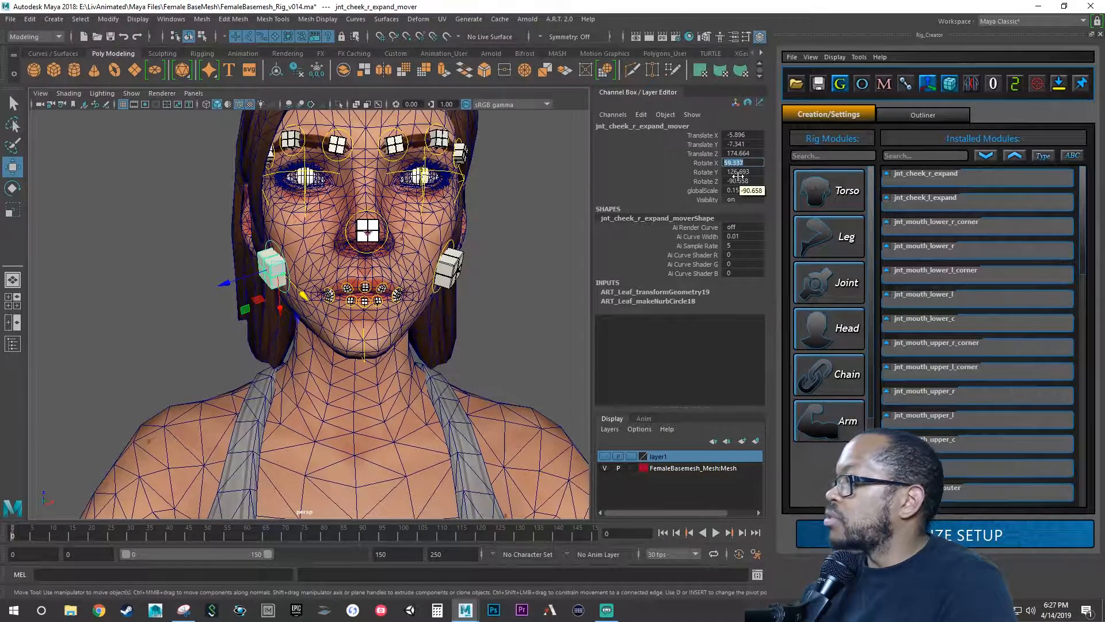
{"action": "type", "text": "60.158"}
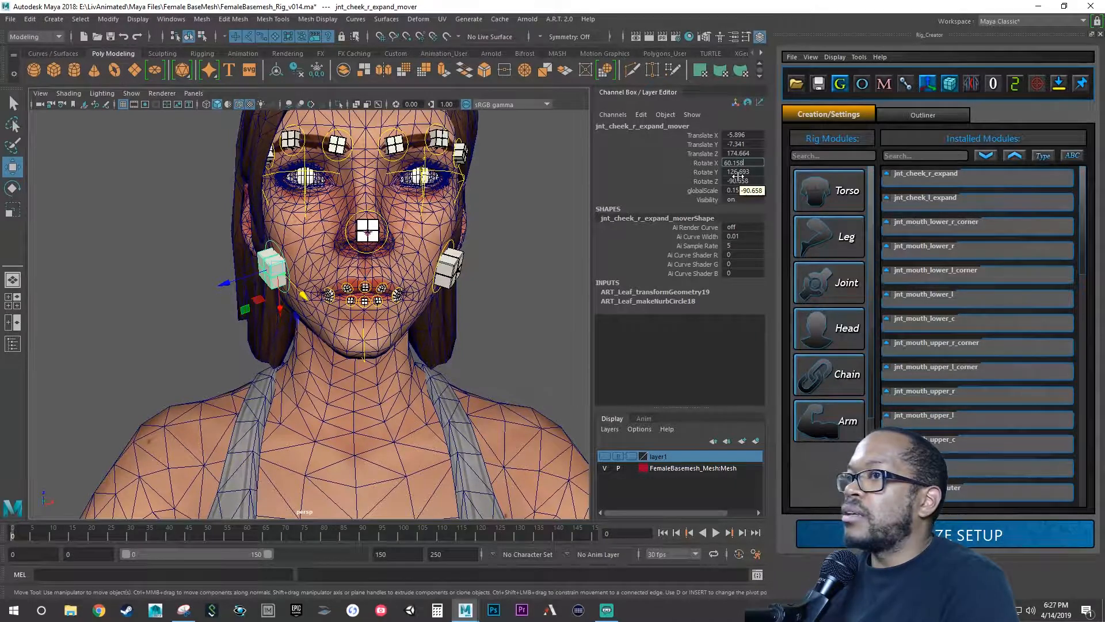
{"action": "key", "text": "Return"}
{"action": "key", "text": "Tab"}
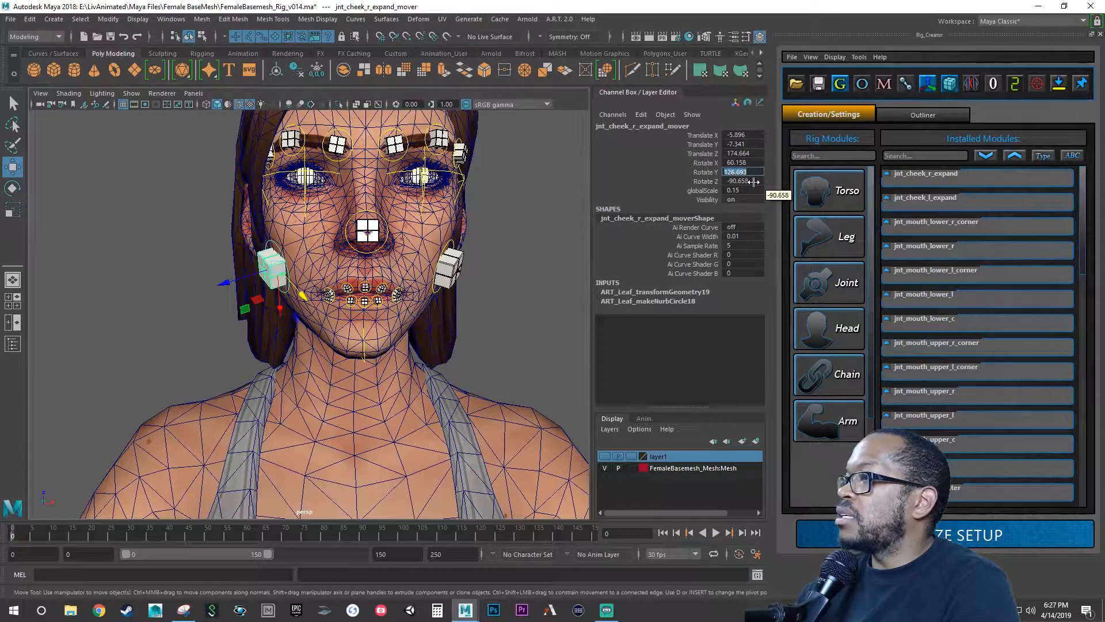
Select both cheek movers and shift them slightly along their local axis, bringing the right one to about X -5.73, Y -7.27, Z 174.72.
{"action": "left_click_drag", "start_coordinate": [346, 294], "coordinate": [339, 217], "text": "alt"}
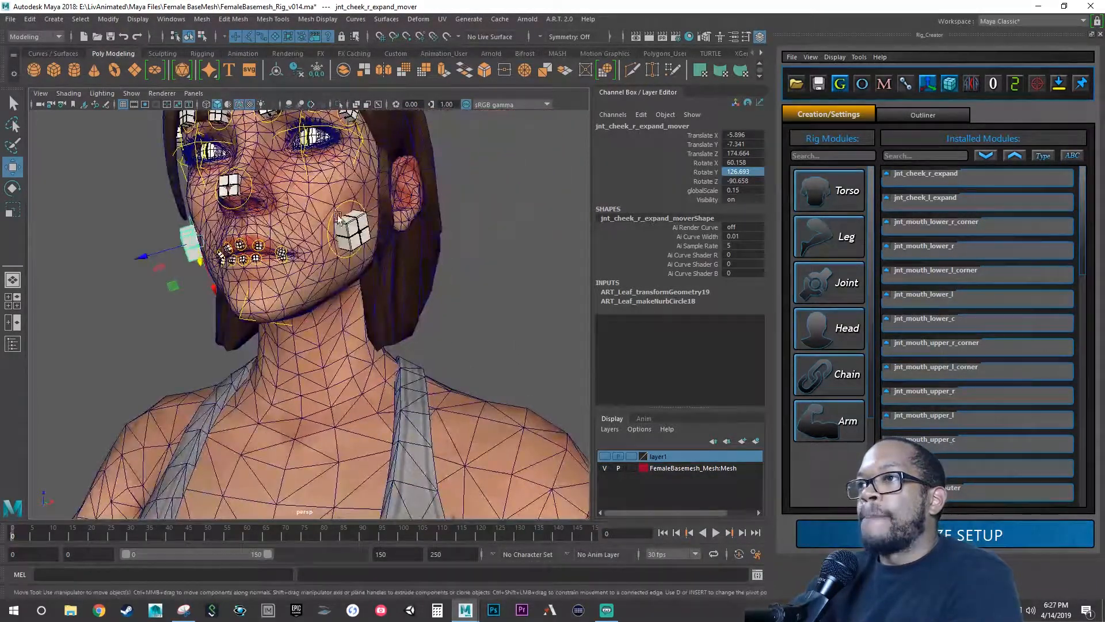
{"action": "left_click", "coordinate": [340, 218]}
{"action": "left_click_drag", "start_coordinate": [247, 237], "coordinate": [275, 236], "text": "alt"}
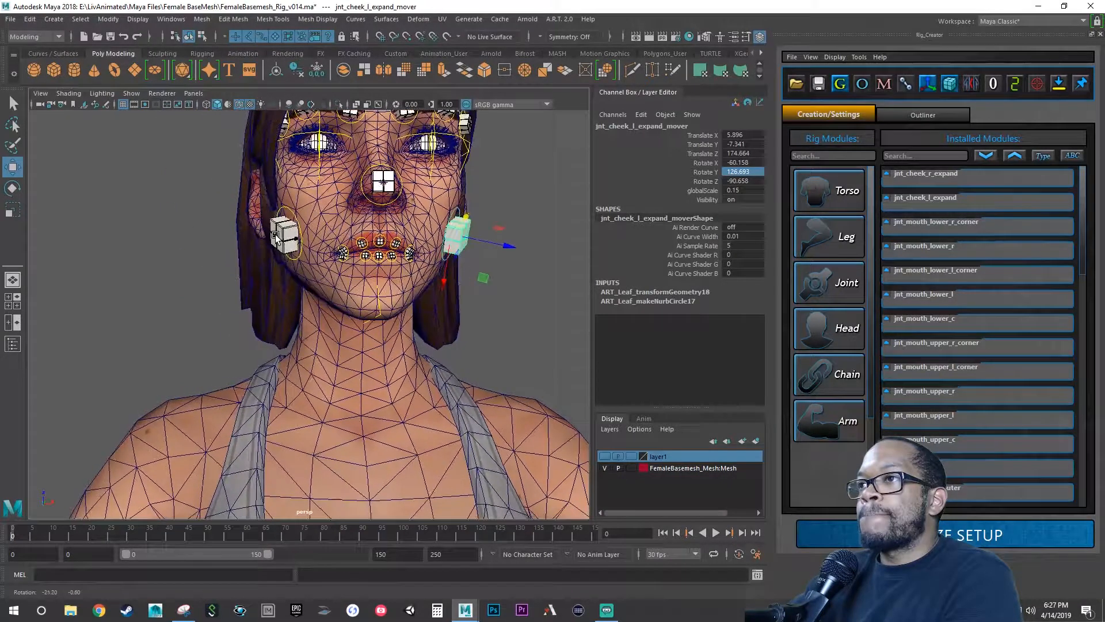
{"action": "left_click", "coordinate": [290, 213]}
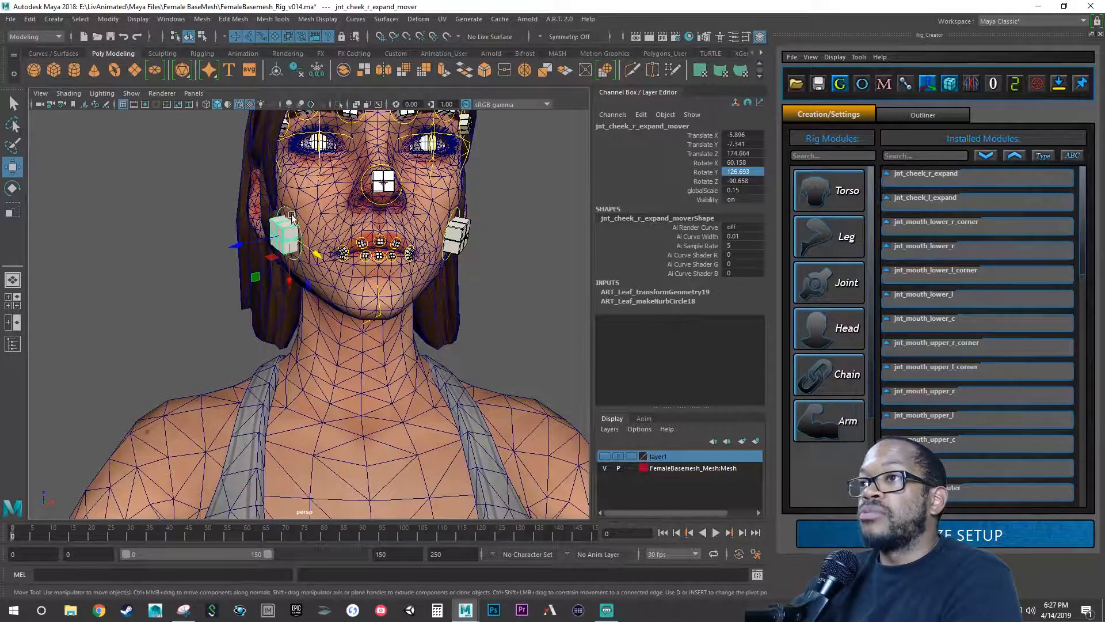
{"action": "left_click", "coordinate": [457, 213], "text": "shift"}
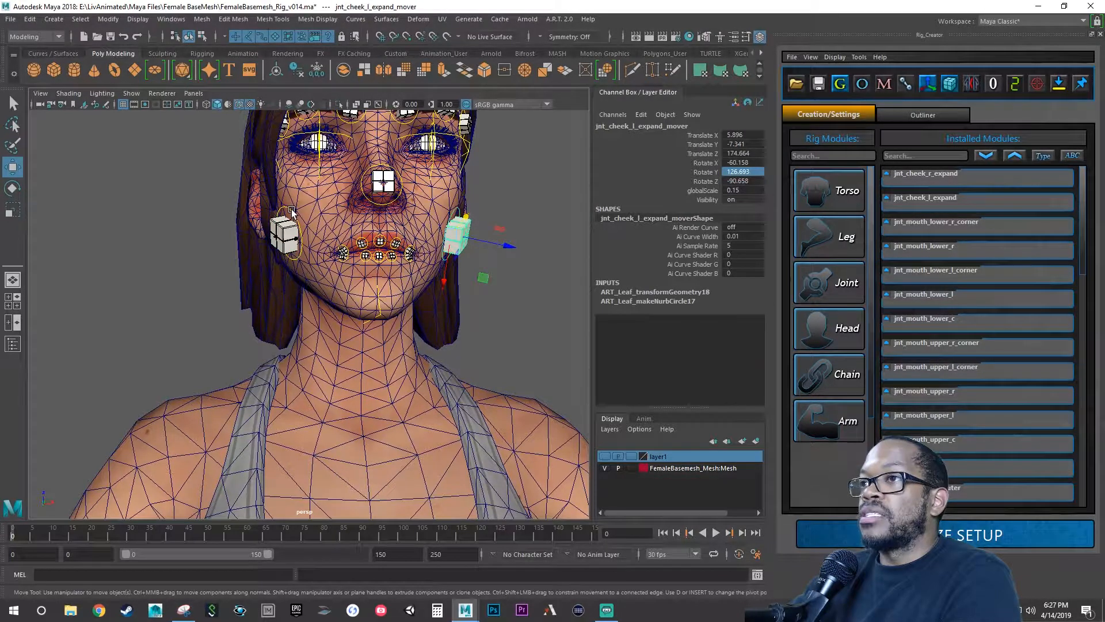
{"action": "mouse_move", "coordinate": [288, 282]}
{"action": "left_mouse_down"}
{"action": "mouse_move", "coordinate": [289, 248]}
{"action": "mouse_move", "coordinate": [285, 276]}
{"action": "mouse_move", "coordinate": [300, 285]}
{"action": "left_mouse_up"}
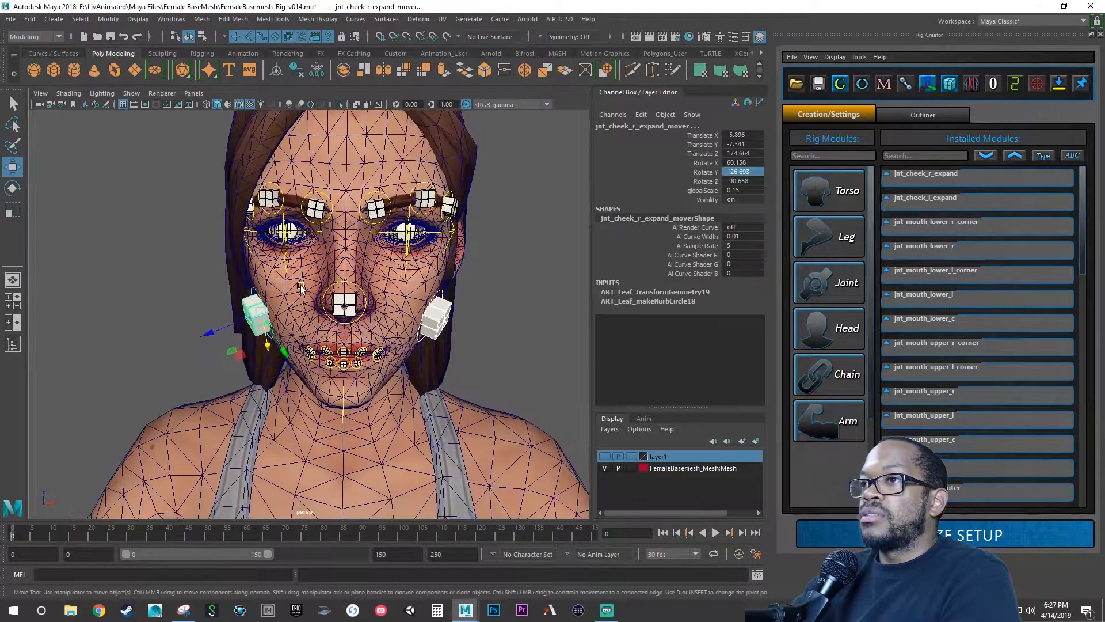
{"action": "left_click_drag", "start_coordinate": [237, 321], "coordinate": [336, 335]}
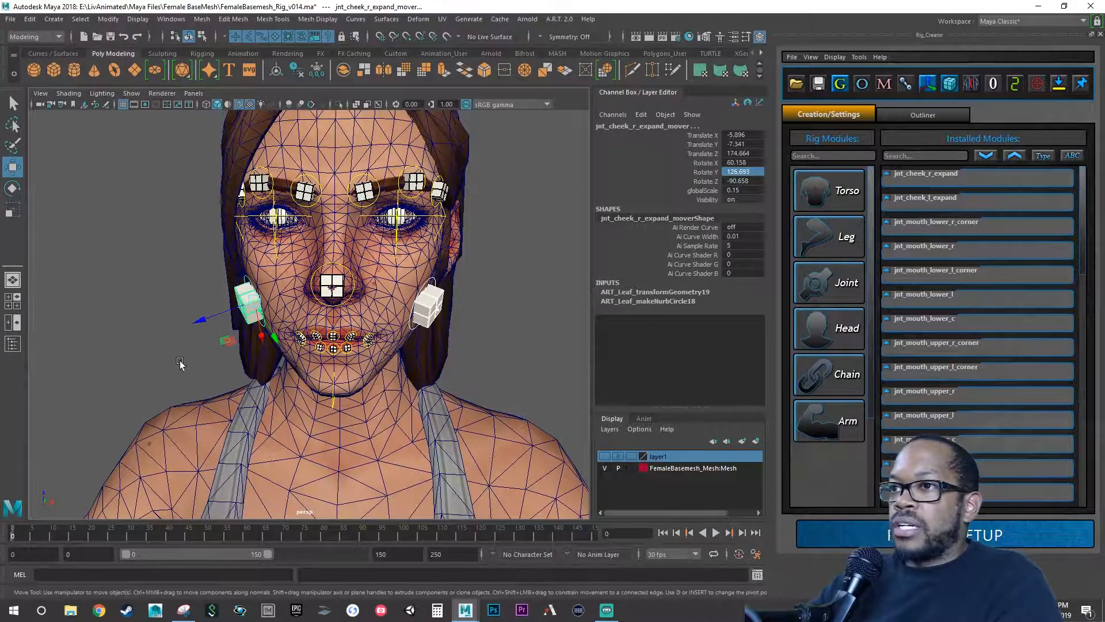
{"action": "mouse_move", "coordinate": [204, 319]}
{"action": "left_mouse_down"}
{"action": "mouse_move", "coordinate": [173, 327]}
{"action": "mouse_move", "coordinate": [215, 321]}
{"action": "mouse_move", "coordinate": [163, 338]}
{"action": "mouse_move", "coordinate": [206, 324]}
{"action": "left_mouse_up"}
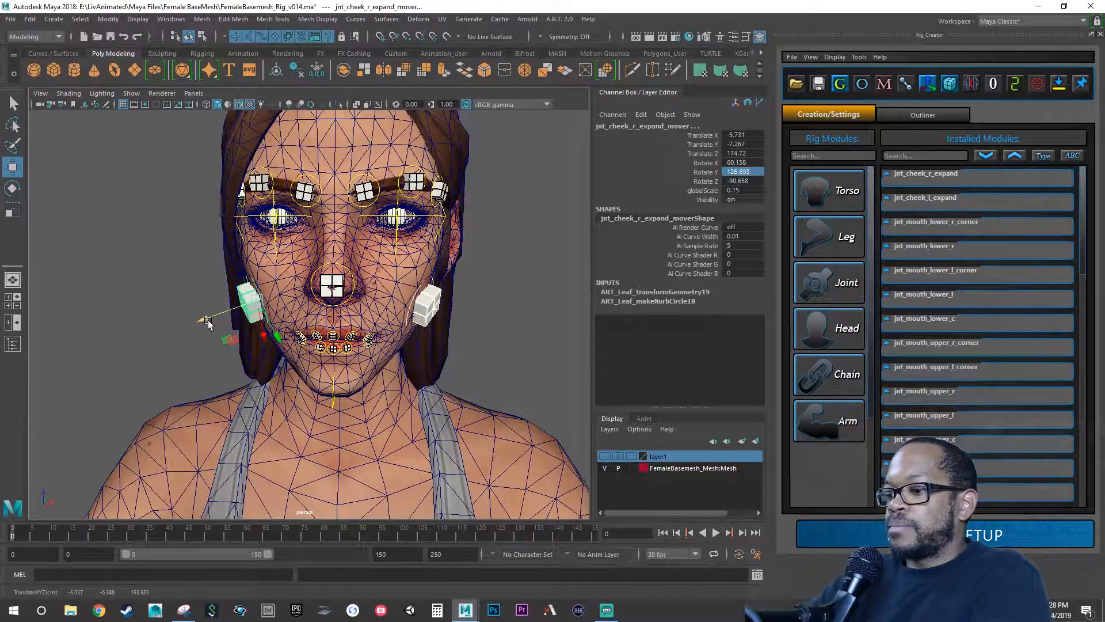
Undo the last shift of the two cheek movers.
{"action": "key", "text": "ctrl+z"}
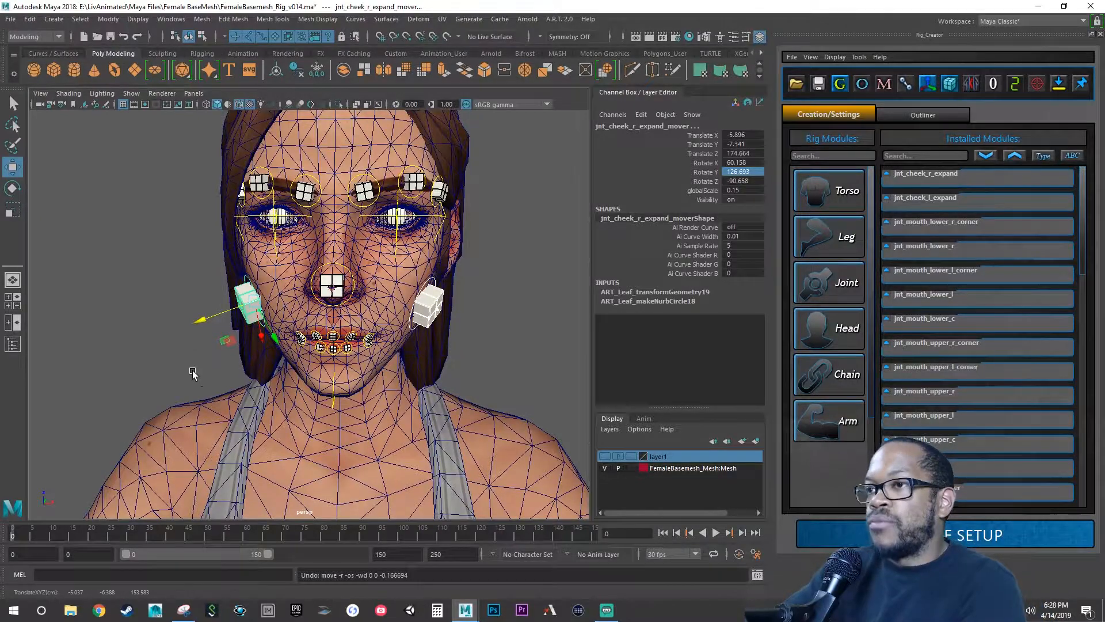
{"action": "left_click_drag", "start_coordinate": [196, 369], "coordinate": [309, 340], "text": "alt"}
{"action": "left_click_drag", "start_coordinate": [384, 305], "coordinate": [340, 287]}
{"action": "key", "text": "ctrl+z"}
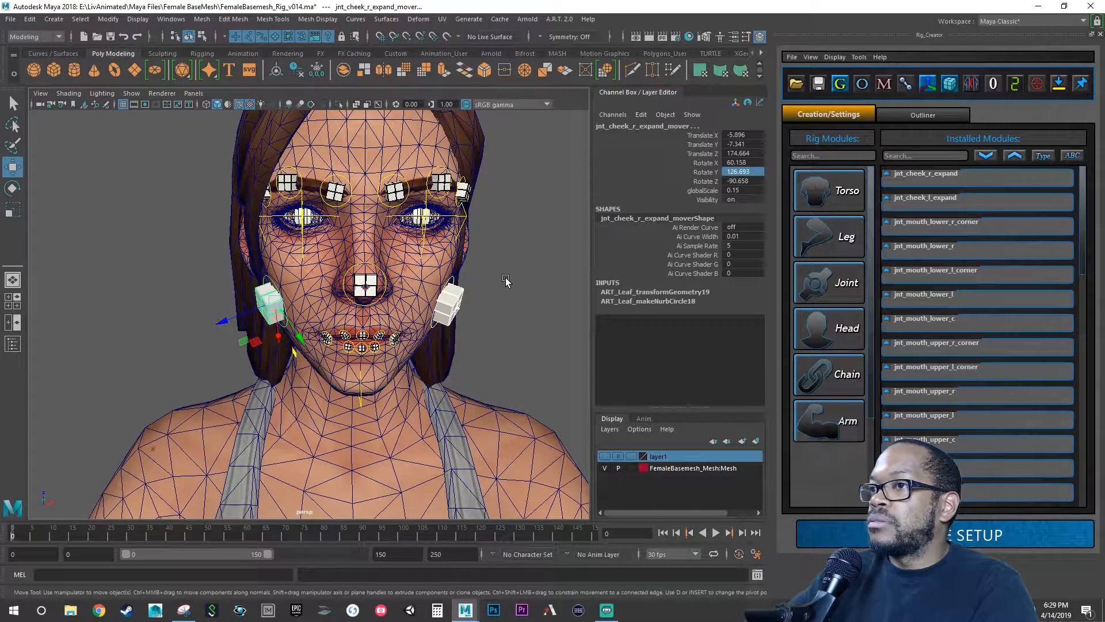
Try sliding both cheek movers along their local X axis, bringing the right one to about X -5.90, Y -7.81, Z 175.29, and undo it.
{"action": "left_click", "coordinate": [454, 281]}
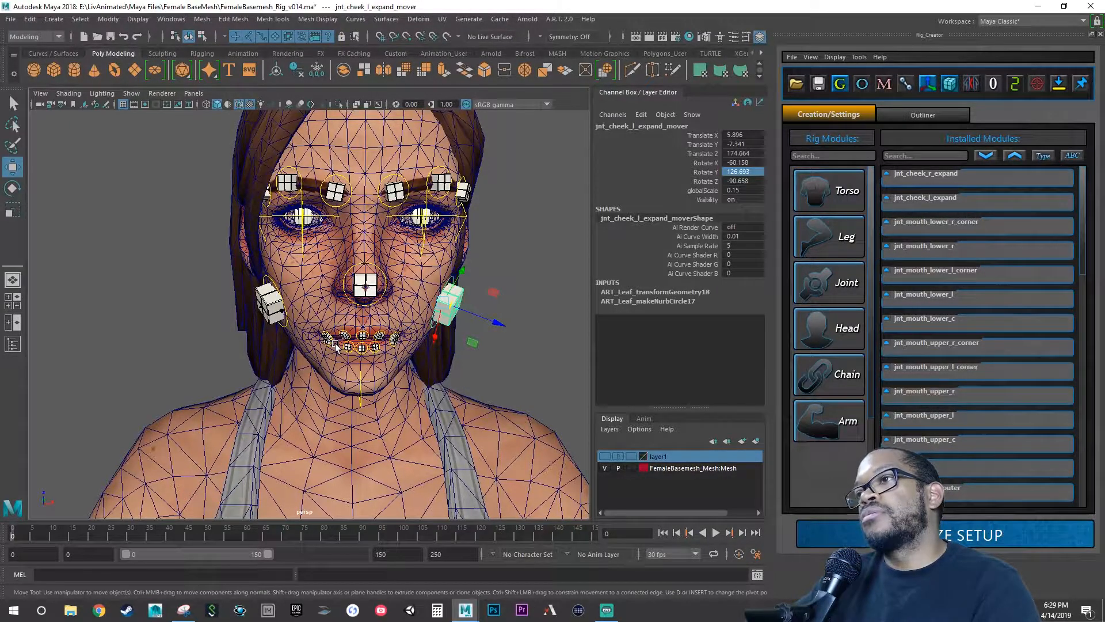
{"action": "left_click", "coordinate": [281, 325]}
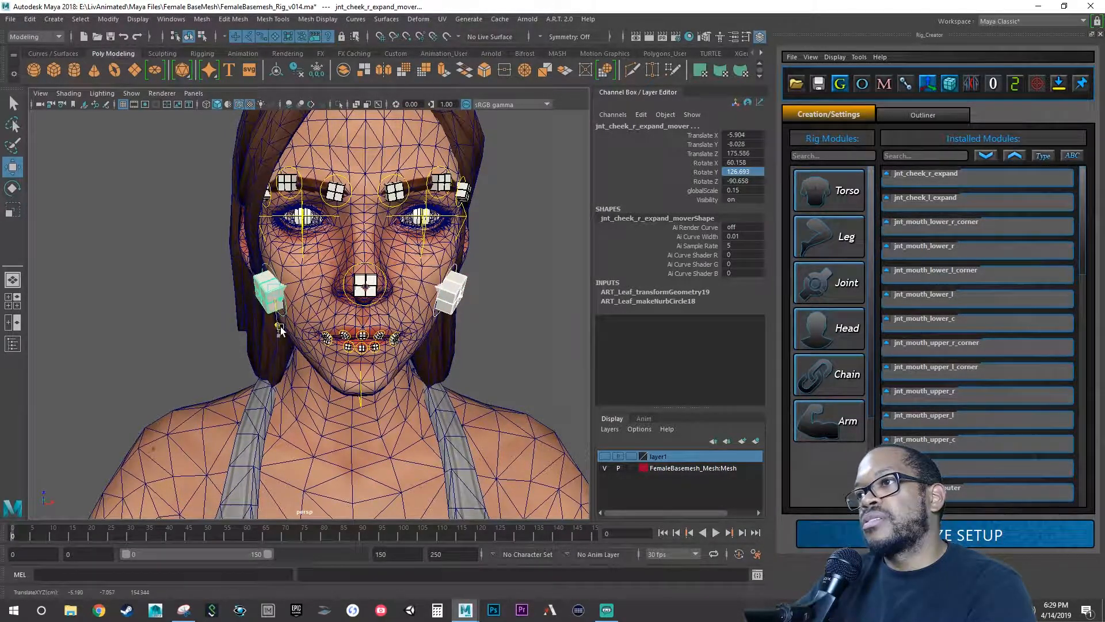
{"action": "left_click_drag", "start_coordinate": [276, 330], "coordinate": [272, 332]}
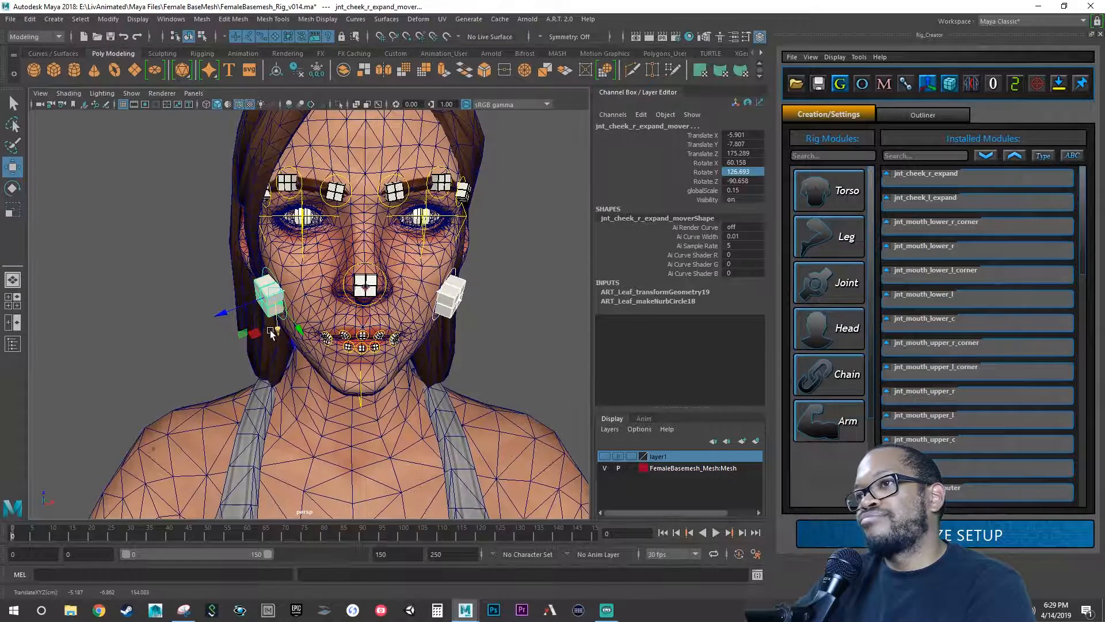
{"action": "key", "text": "ctrl+z"}
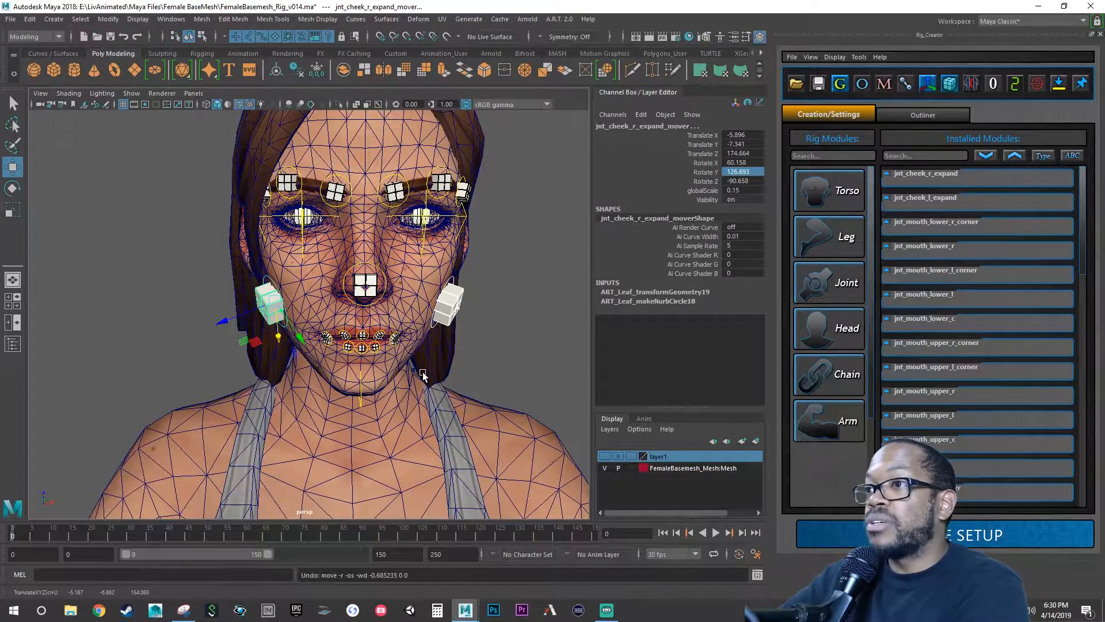
Save the current scene, and save a new version of it as FemaleBasemesh_Rig_v015.ma.
{"action": "left_click_drag", "start_coordinate": [424, 376], "coordinate": [412, 375], "text": "alt"}
{"action": "key", "text": "q"}
{"action": "key", "text": "ctrl+s"}
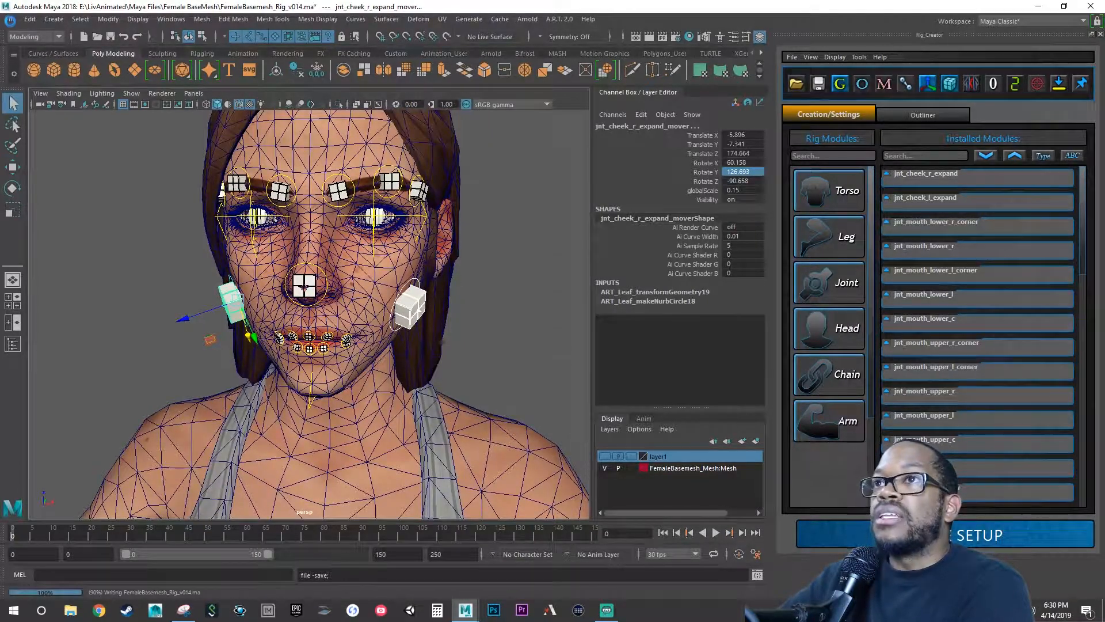
{"action": "left_click", "coordinate": [10, 19]}
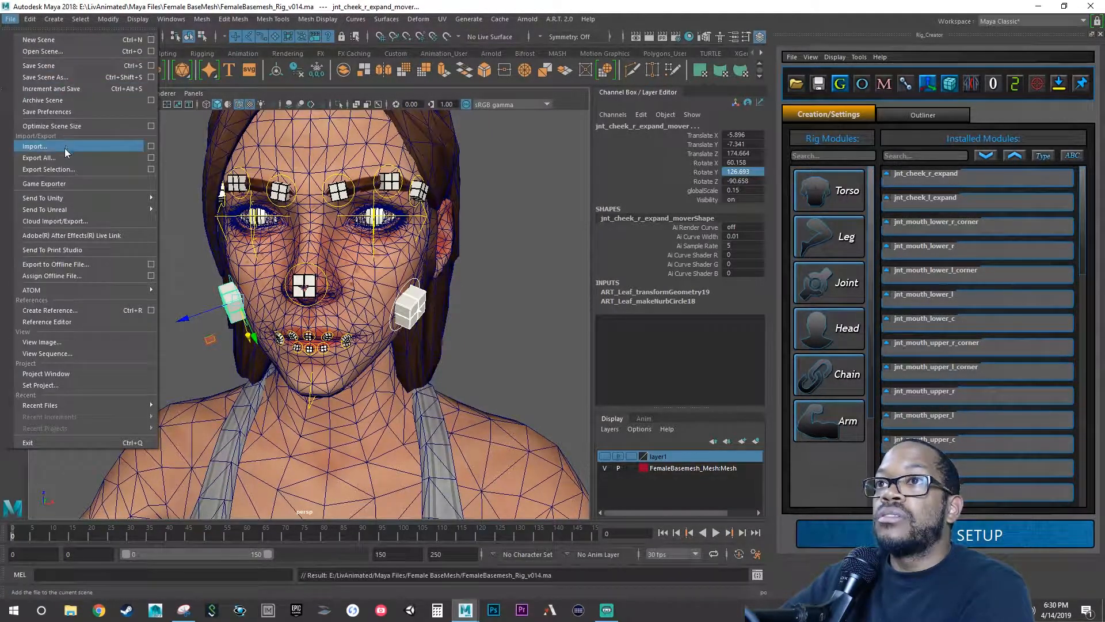
{"action": "left_click", "coordinate": [44, 76]}
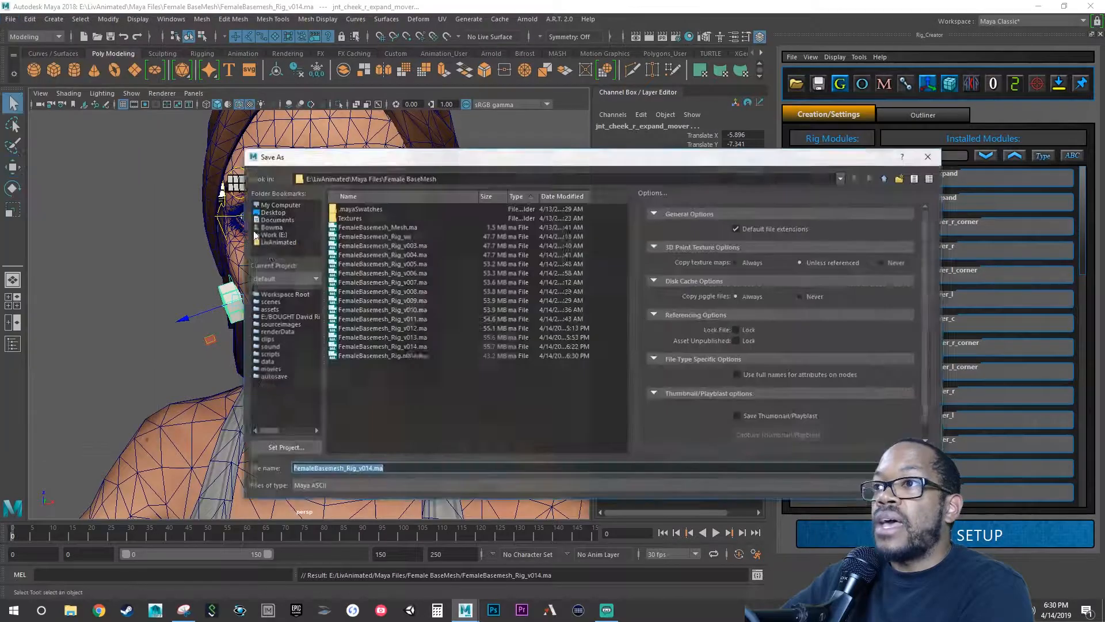
{"action": "left_click", "coordinate": [373, 469]}
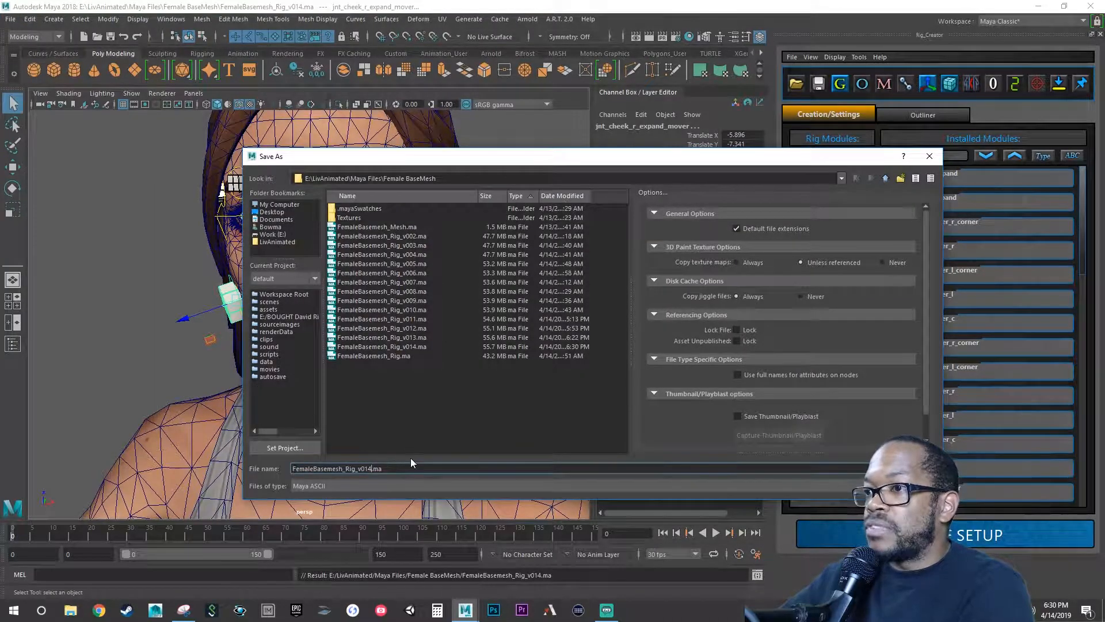
{"action": "key", "text": "BackSpace"}
{"action": "type", "text": "5"}
{"action": "key", "text": "Return"}
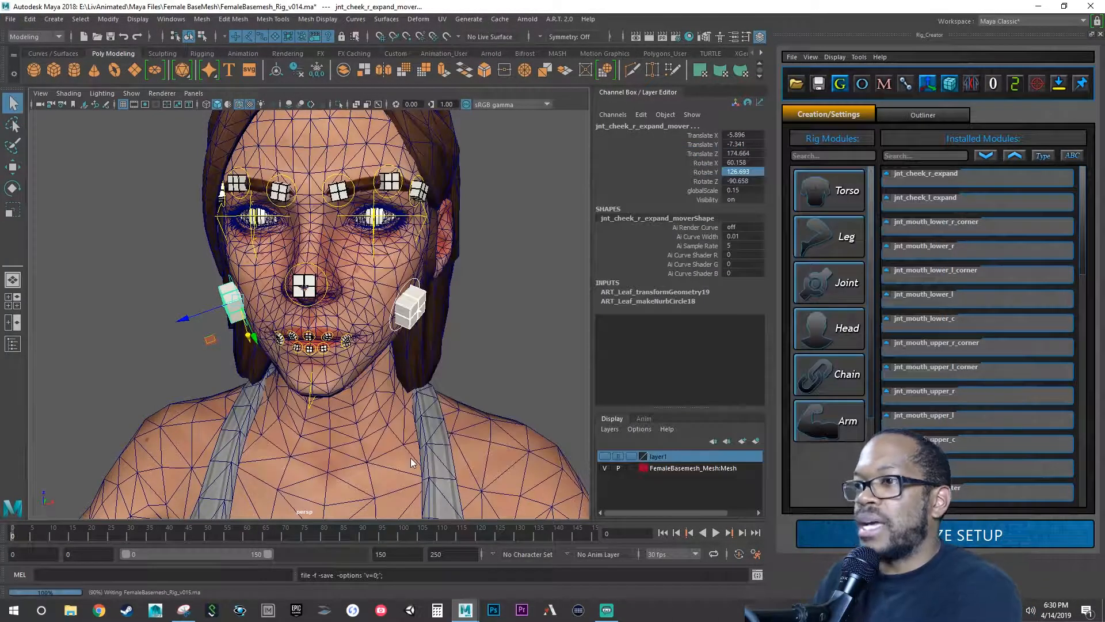
Select the tongue's faces inside the mouth of the female base mesh.
{"action": "key", "text": "w"}
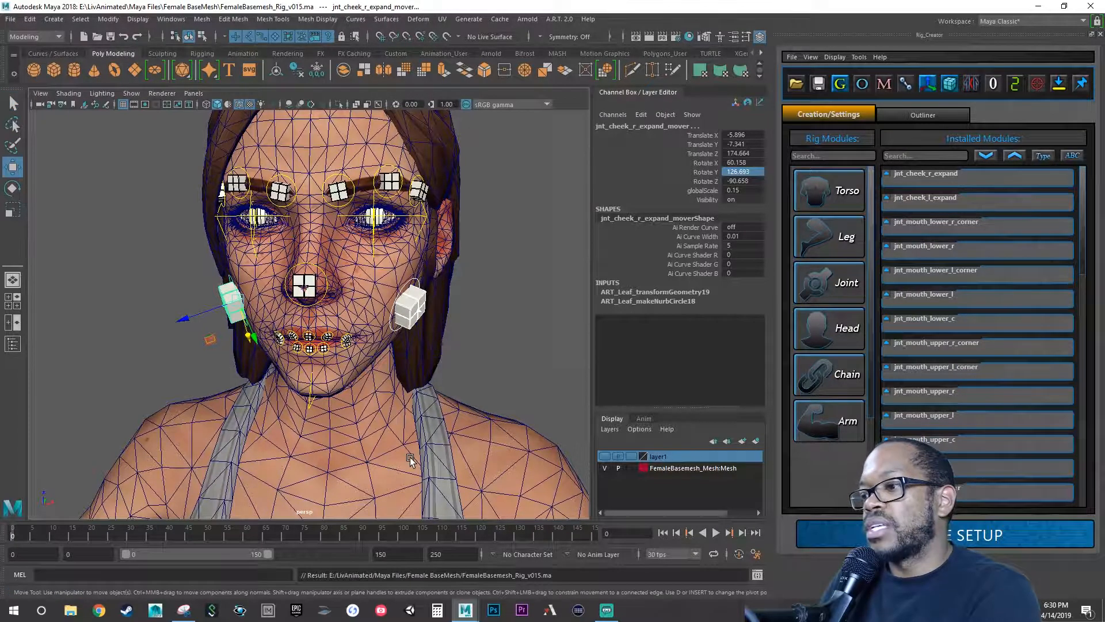
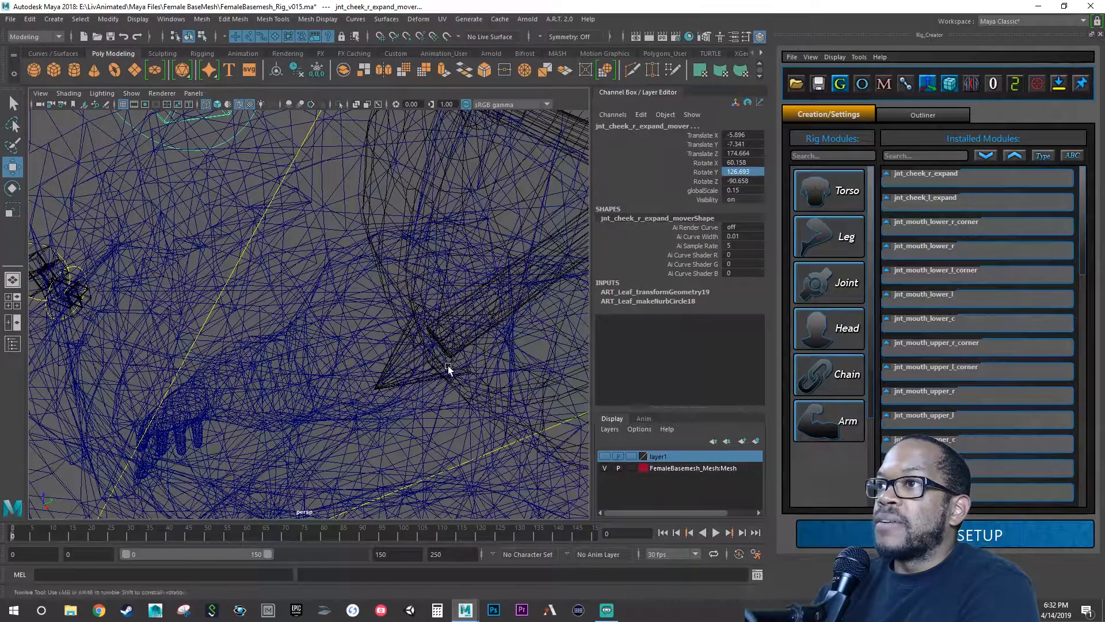
{"action": "left_click_drag", "start_coordinate": [448, 365], "coordinate": [443, 341], "text": "alt"}
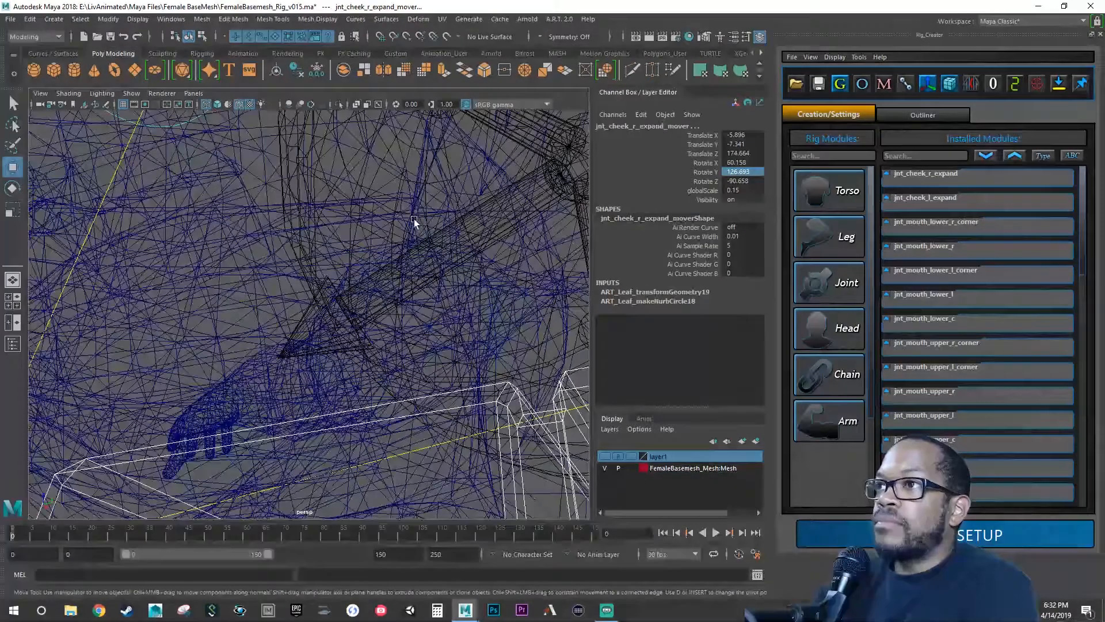
{"action": "left_click", "coordinate": [344, 202]}
{"action": "right_click_drag", "start_coordinate": [344, 202], "coordinate": [348, 238]}
{"action": "left_click_drag", "start_coordinate": [314, 272], "coordinate": [334, 294], "text": "alt"}
Show the head in the top view as wireframe and examine the tongue's shape and placement.
{"action": "key", "text": "space"}
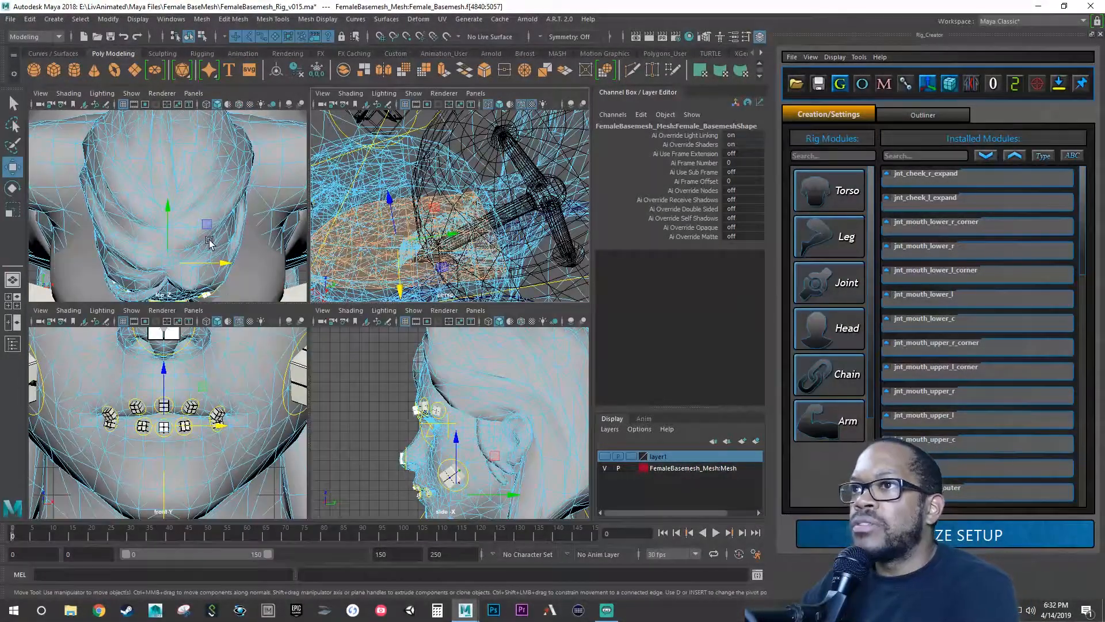
{"action": "key", "text": "space"}
{"action": "middle_click_drag", "start_coordinate": [279, 291], "coordinate": [275, 221], "text": "alt"}
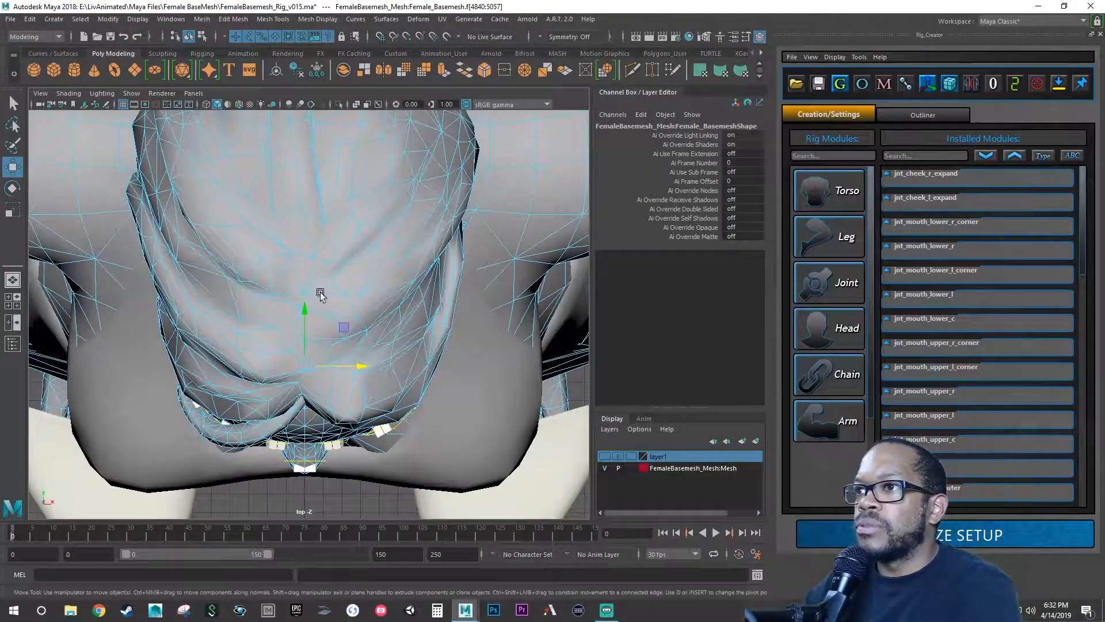
{"action": "middle_click_drag", "start_coordinate": [316, 319], "coordinate": [307, 292], "text": "alt"}
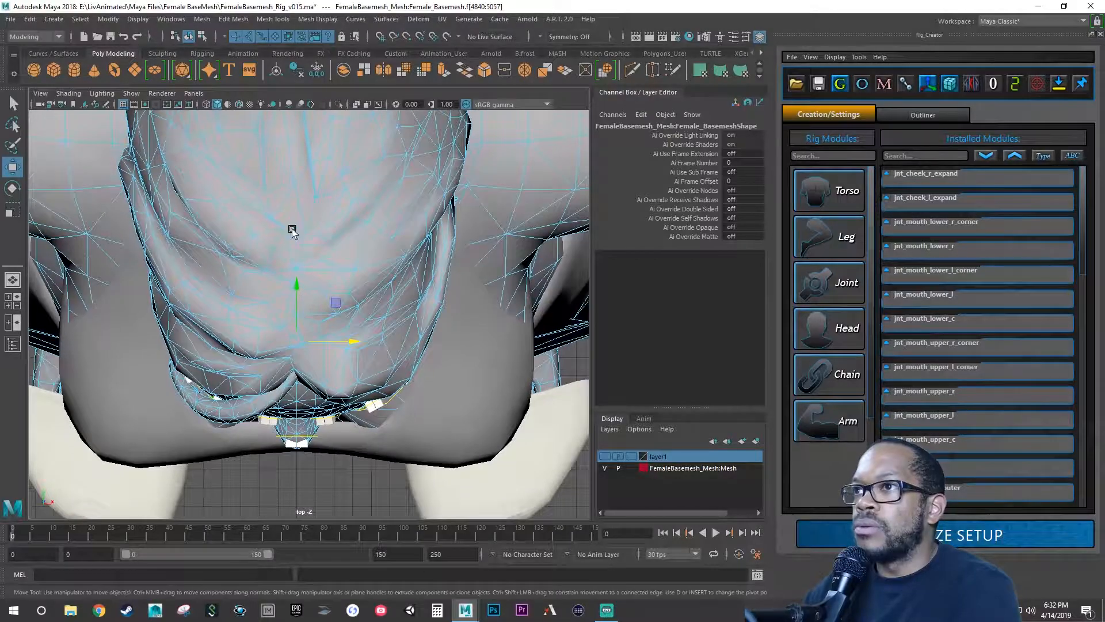
{"action": "left_click", "coordinate": [206, 104]}
{"action": "scroll", "coordinate": [422, 320], "scroll_direction": "up", "scroll_amount": 8}
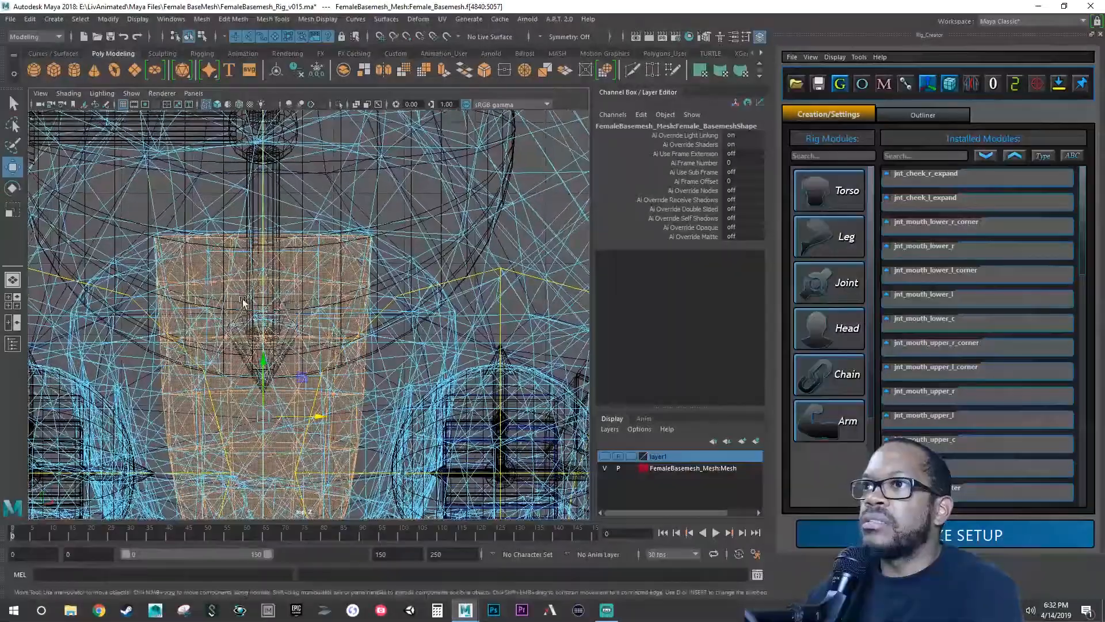
{"action": "middle_click_drag", "start_coordinate": [286, 305], "coordinate": [283, 205], "text": "alt"}
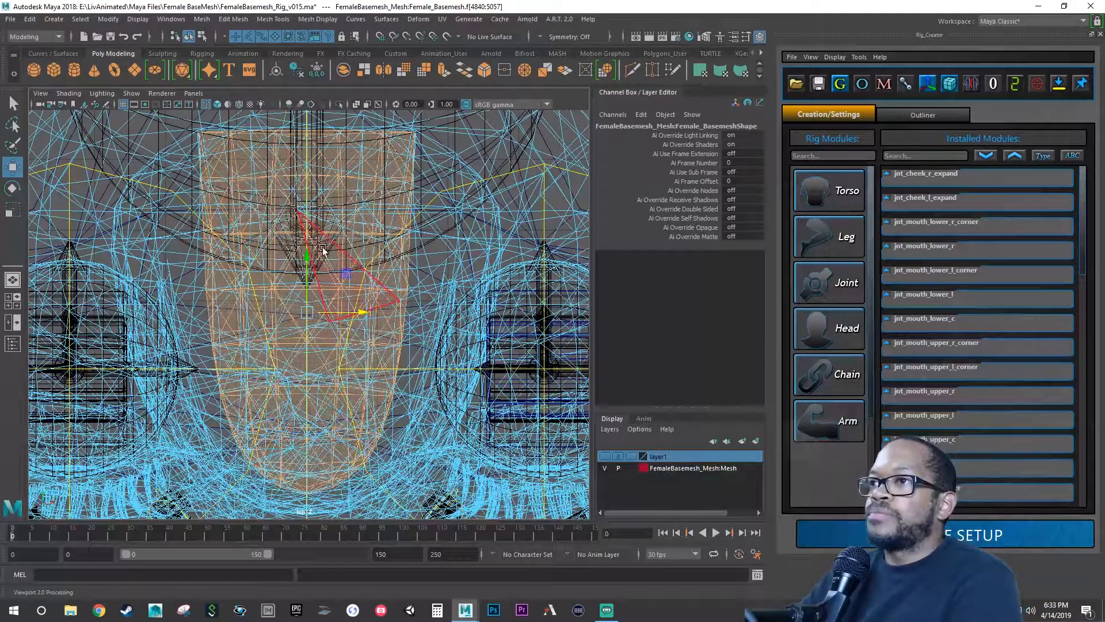
{"action": "scroll", "coordinate": [327, 318], "scroll_direction": "down", "scroll_amount": 4}
{"action": "scroll", "coordinate": [326, 319], "scroll_direction": "down", "scroll_amount": 6}
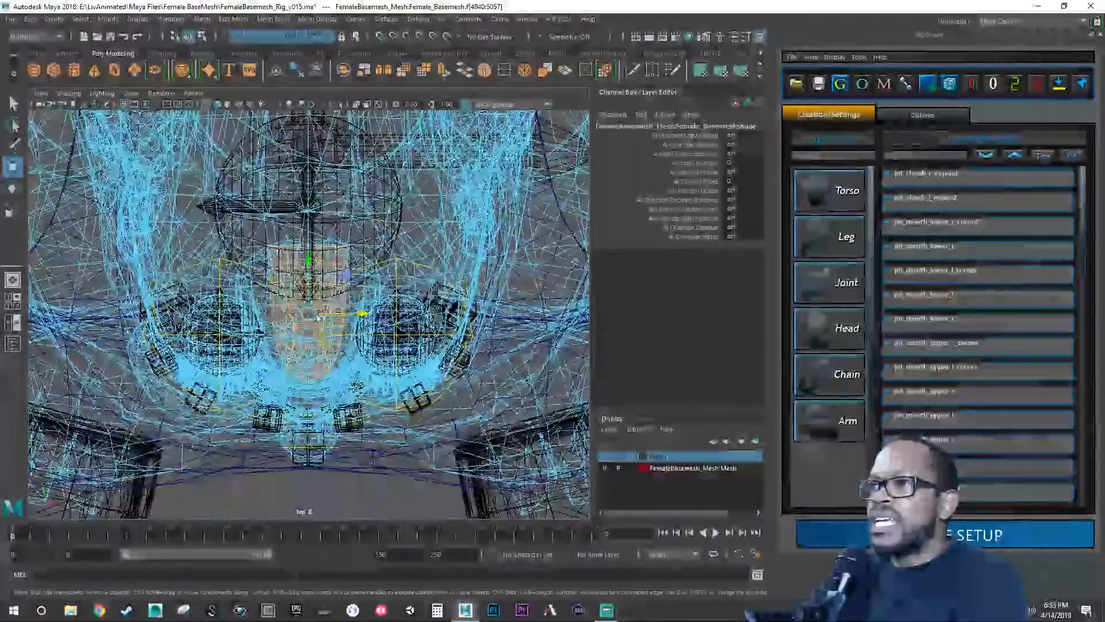
{"action": "scroll", "coordinate": [343, 305], "scroll_direction": "up", "scroll_amount": 6}
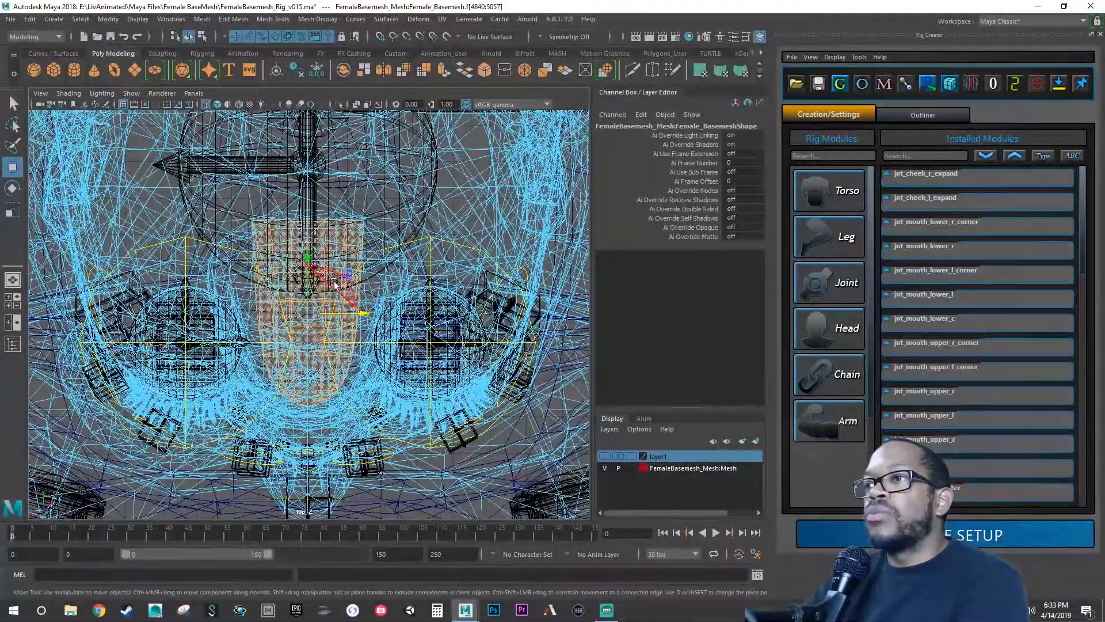
{"action": "scroll", "coordinate": [284, 462], "scroll_direction": "down", "scroll_amount": 3}
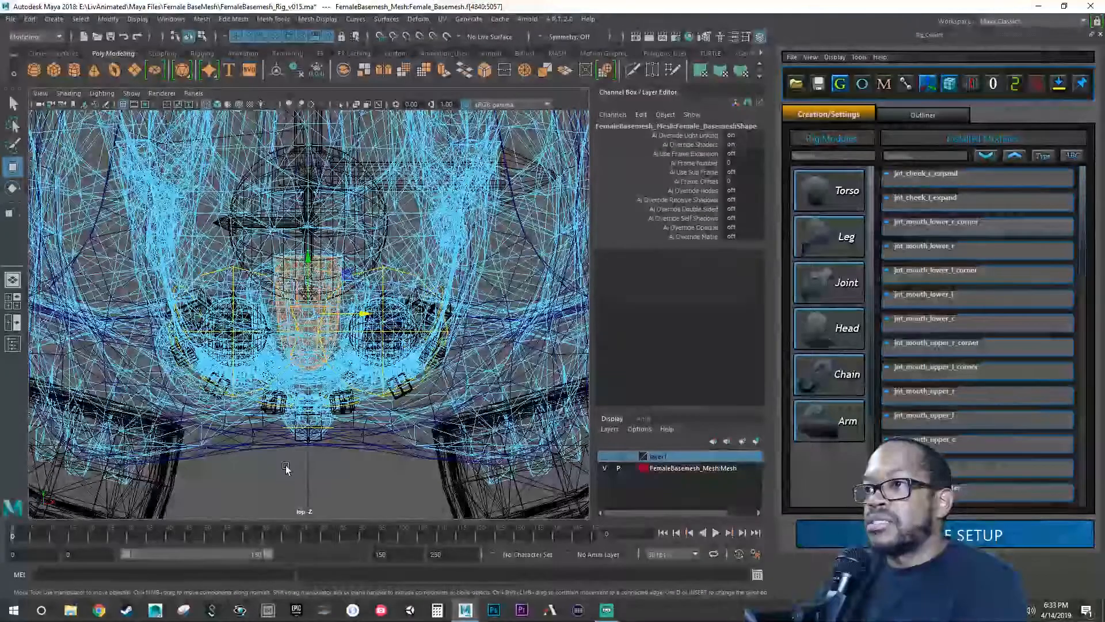
Return the base mesh from face selection to object mode and clear the selection.
{"action": "left_click", "coordinate": [284, 463]}
{"action": "right_click_drag", "start_coordinate": [309, 400], "coordinate": [354, 267]}
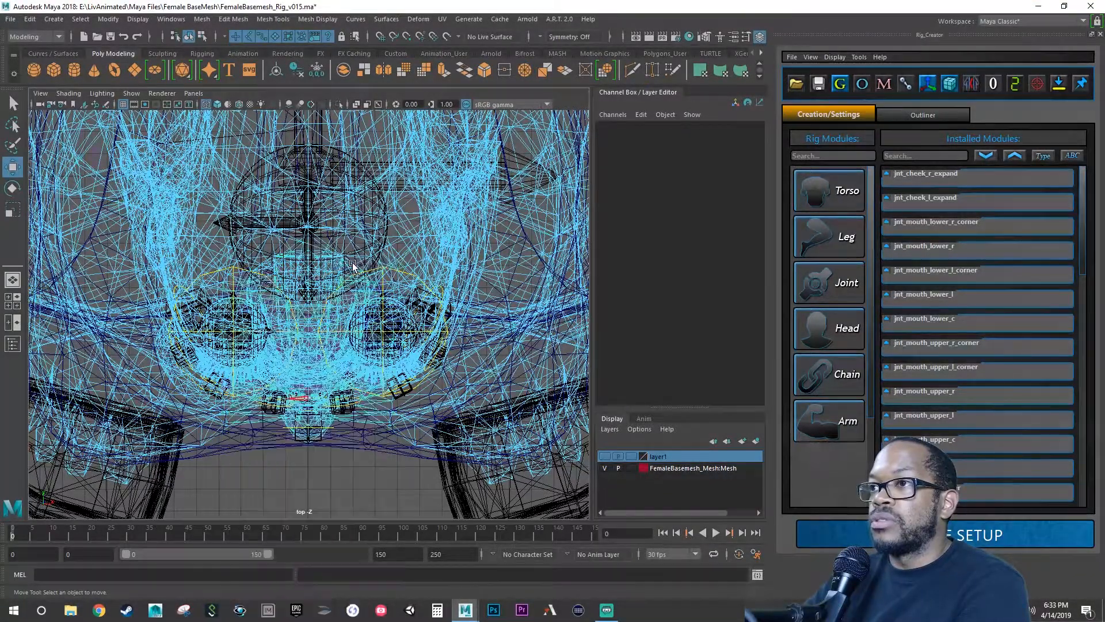
{"action": "left_click", "coordinate": [345, 472]}
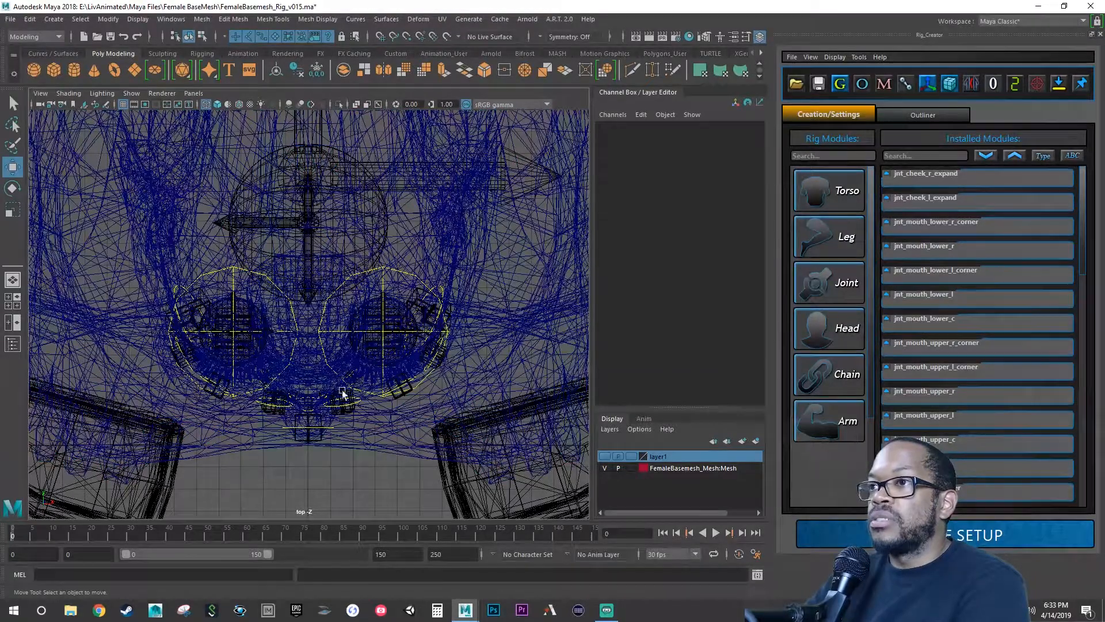
{"action": "scroll", "coordinate": [305, 254], "scroll_direction": "up", "scroll_amount": 5}
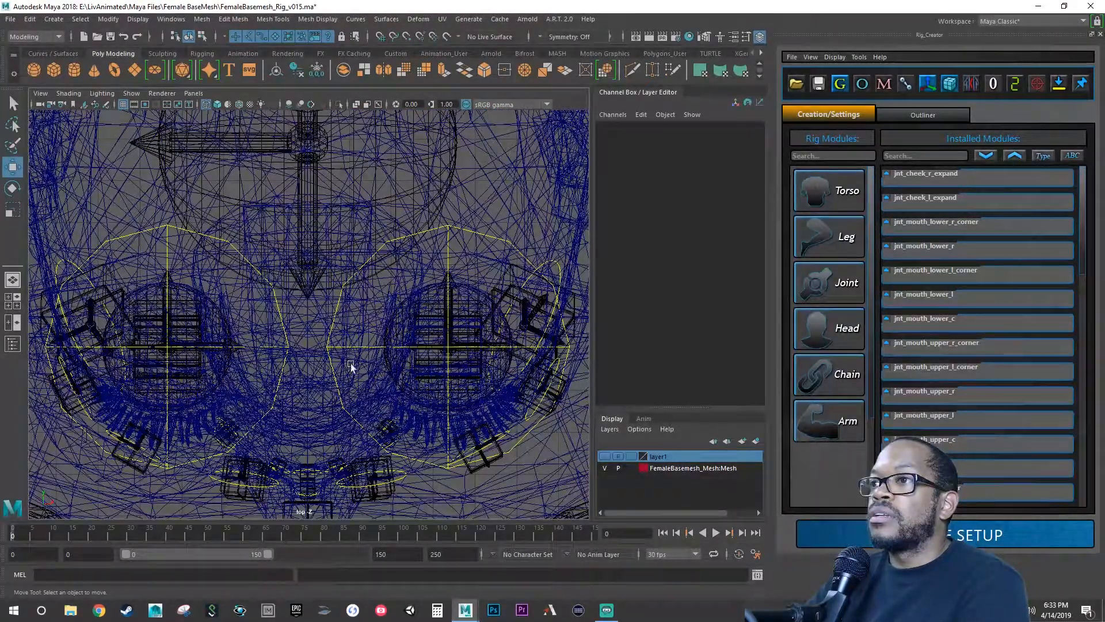
{"action": "scroll", "coordinate": [291, 291], "scroll_direction": "down", "scroll_amount": 6}
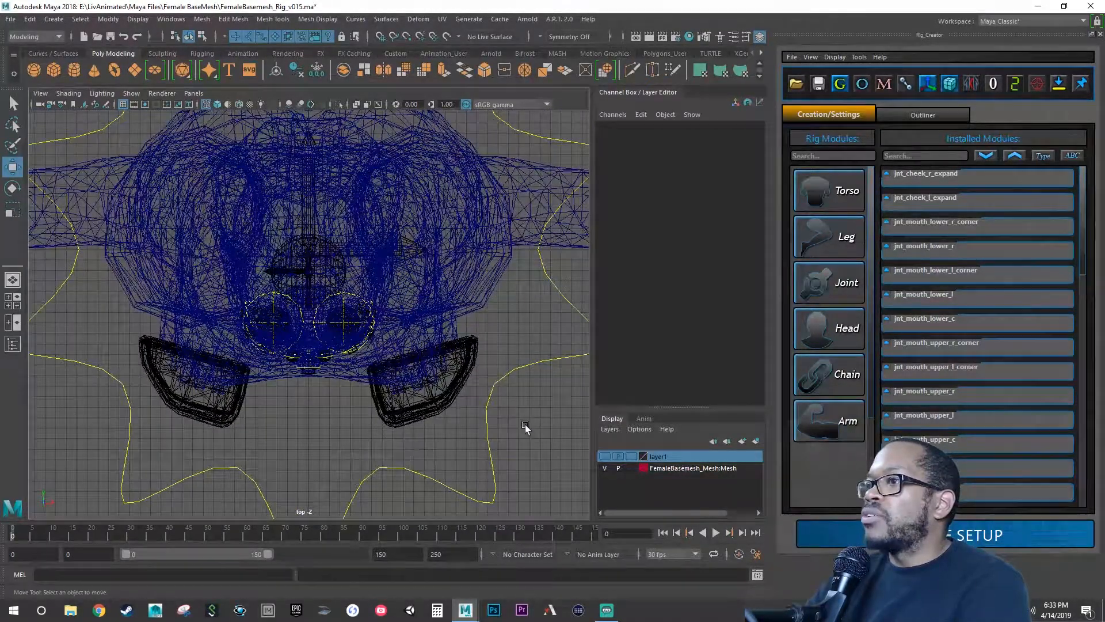
Create a joint module with the suffix tongue_01 and jnt_jaw as its parent bone.
{"action": "left_click", "coordinate": [820, 282]}
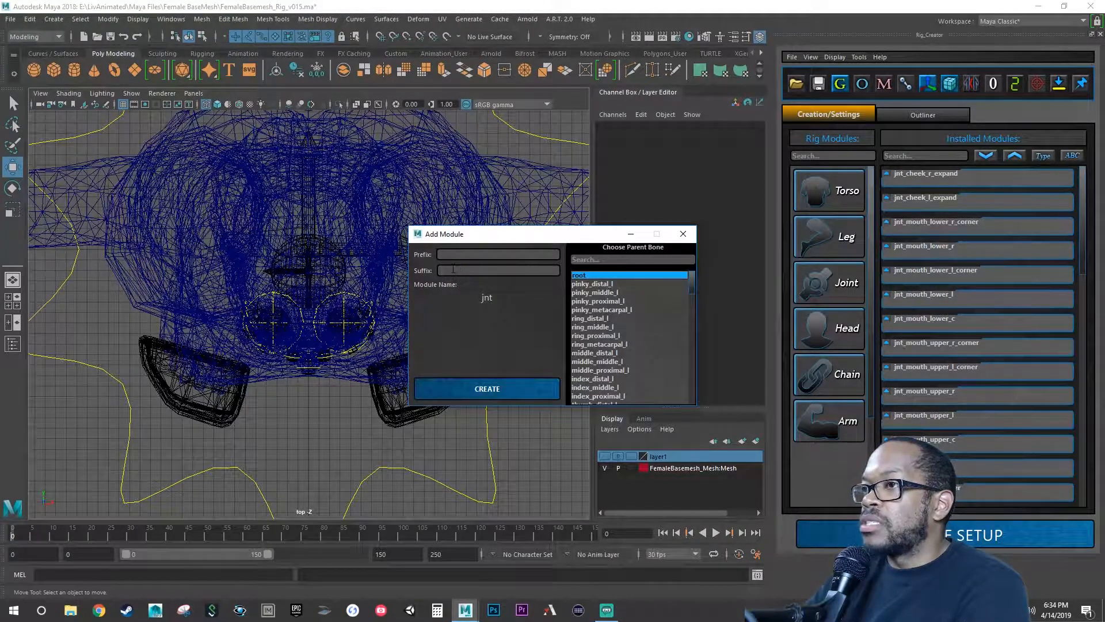
{"action": "left_click", "coordinate": [456, 269]}
{"action": "type", "text": "tongue"}
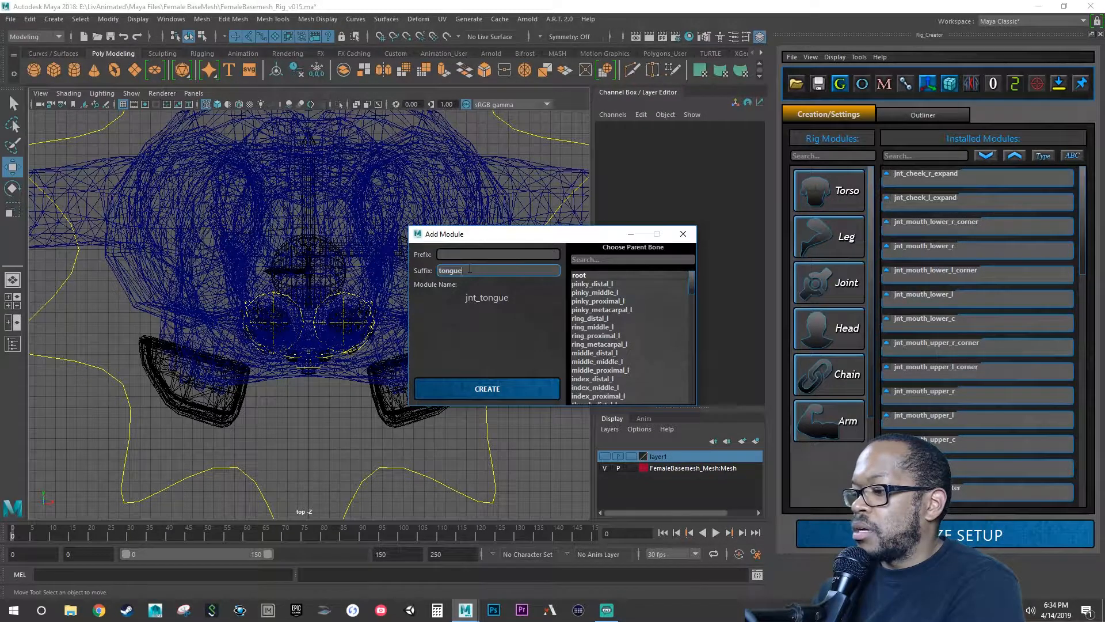
{"action": "type", "text": "_"}
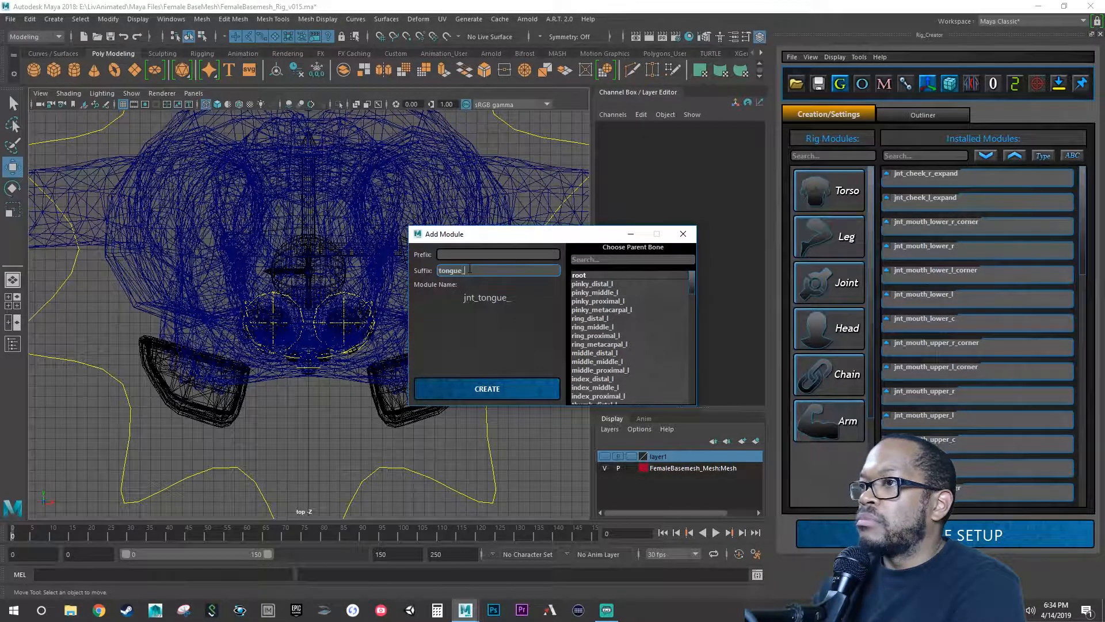
{"action": "scroll", "coordinate": [620, 348], "scroll_direction": "down", "scroll_amount": 3}
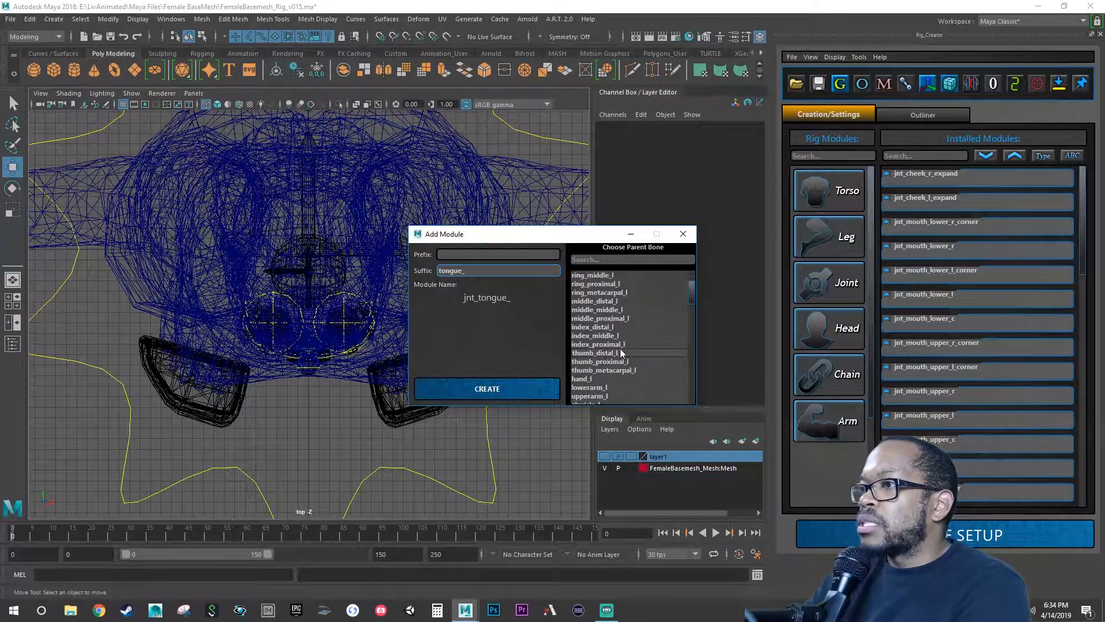
{"action": "scroll", "coordinate": [612, 349], "scroll_direction": "down", "scroll_amount": 7}
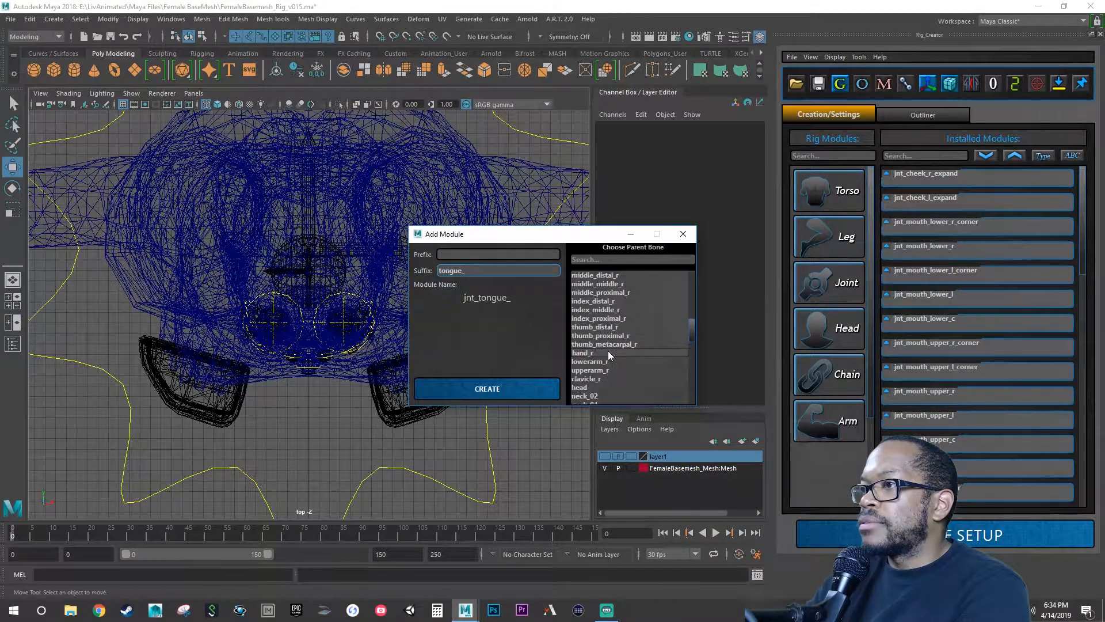
{"action": "scroll", "coordinate": [608, 351], "scroll_direction": "down", "scroll_amount": 1}
{"action": "left_click", "coordinate": [585, 361]}
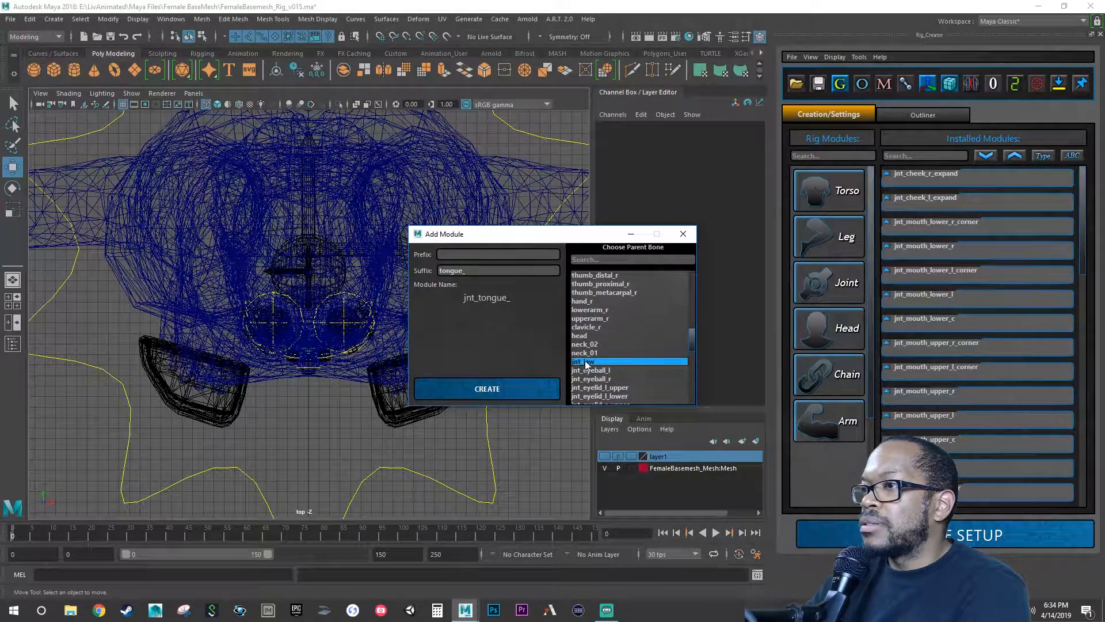
{"action": "left_click", "coordinate": [488, 270]}
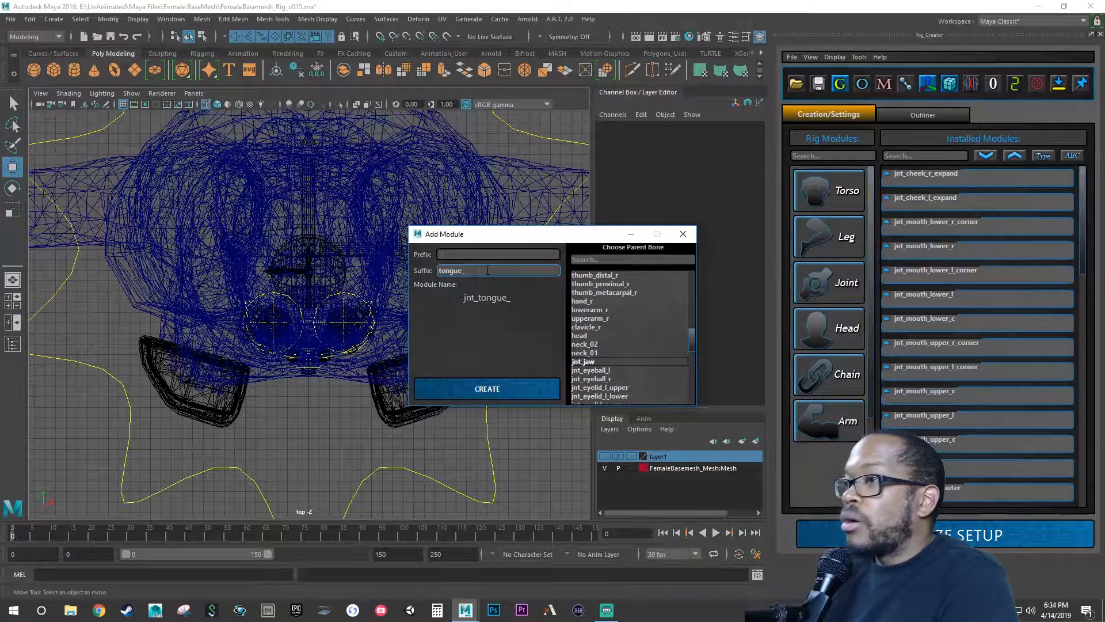
{"action": "type", "text": "1"}
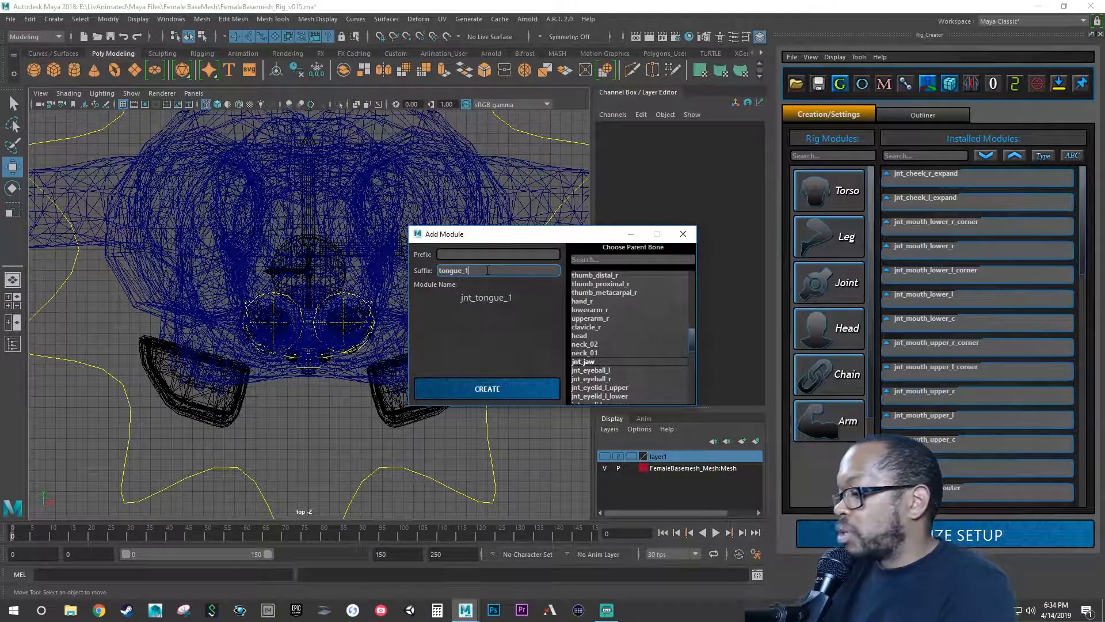
{"action": "key", "text": "BackSpace"}
{"action": "type", "text": "01"}
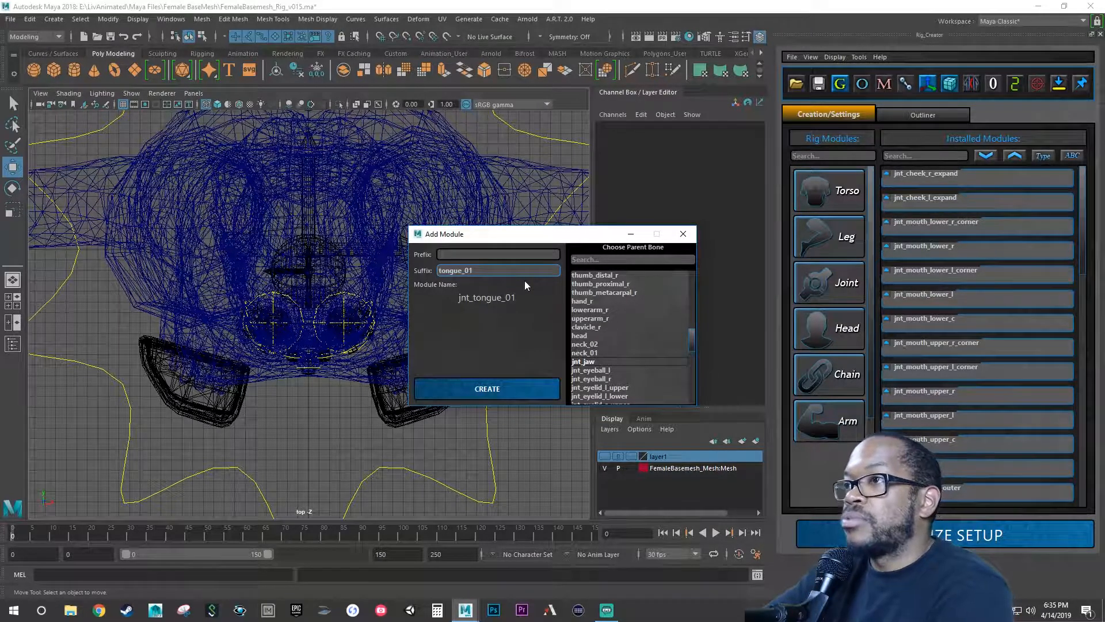
{"action": "left_click", "coordinate": [504, 388]}
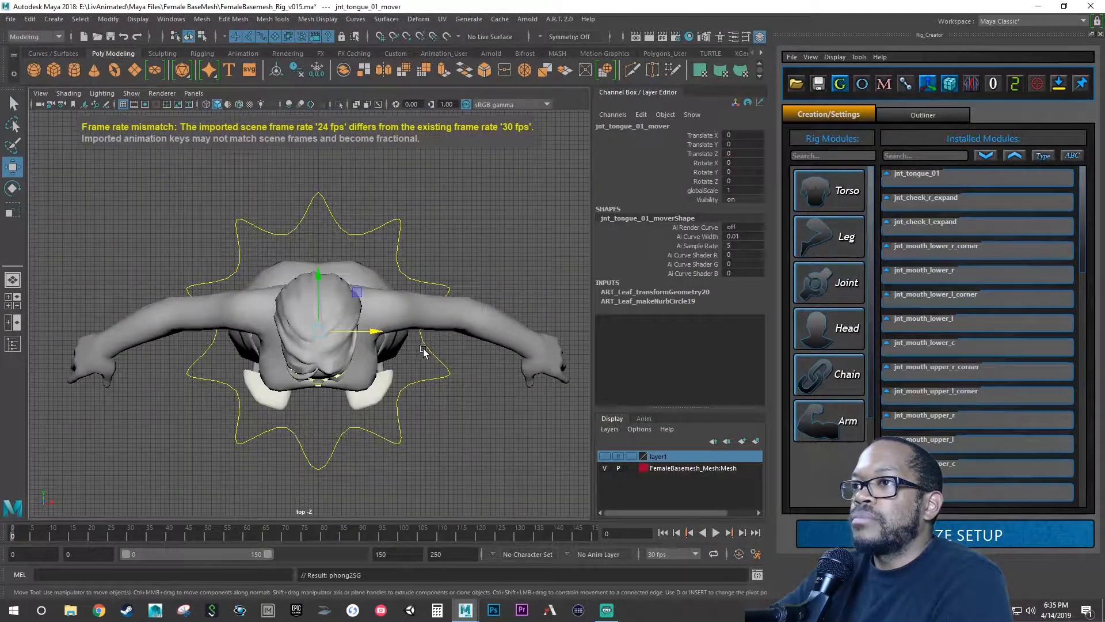
In the perspective view, raise the jnt_tongue_01 mover along Z to about 98.3, between the character's legs.
{"action": "key", "text": "space"}
{"action": "key", "text": "space"}
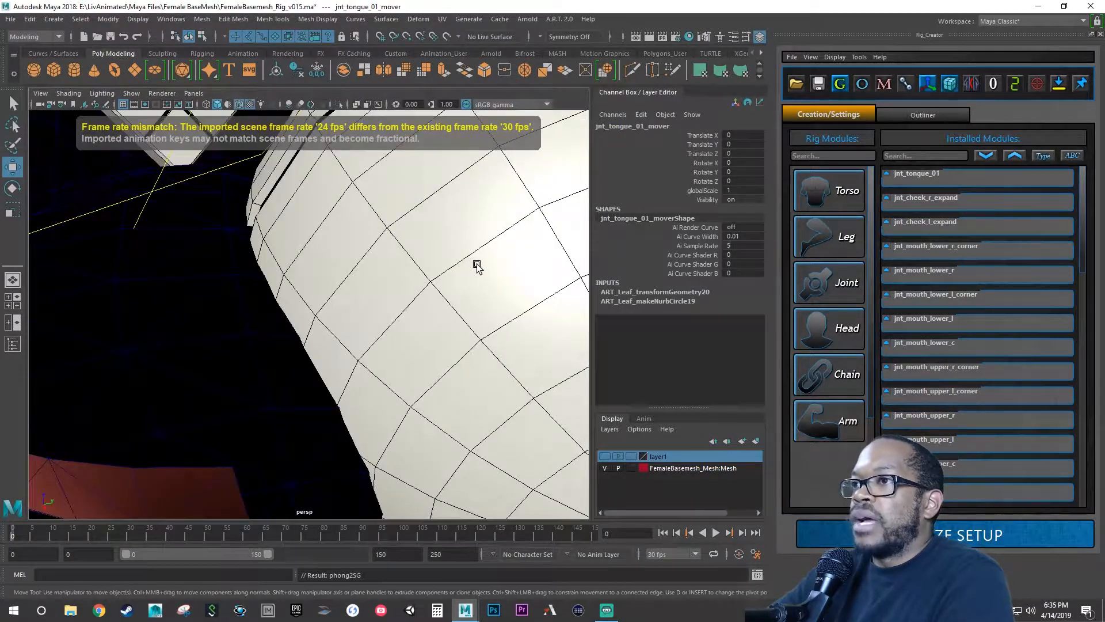
{"action": "scroll", "coordinate": [476, 263], "scroll_direction": "down", "scroll_amount": 10}
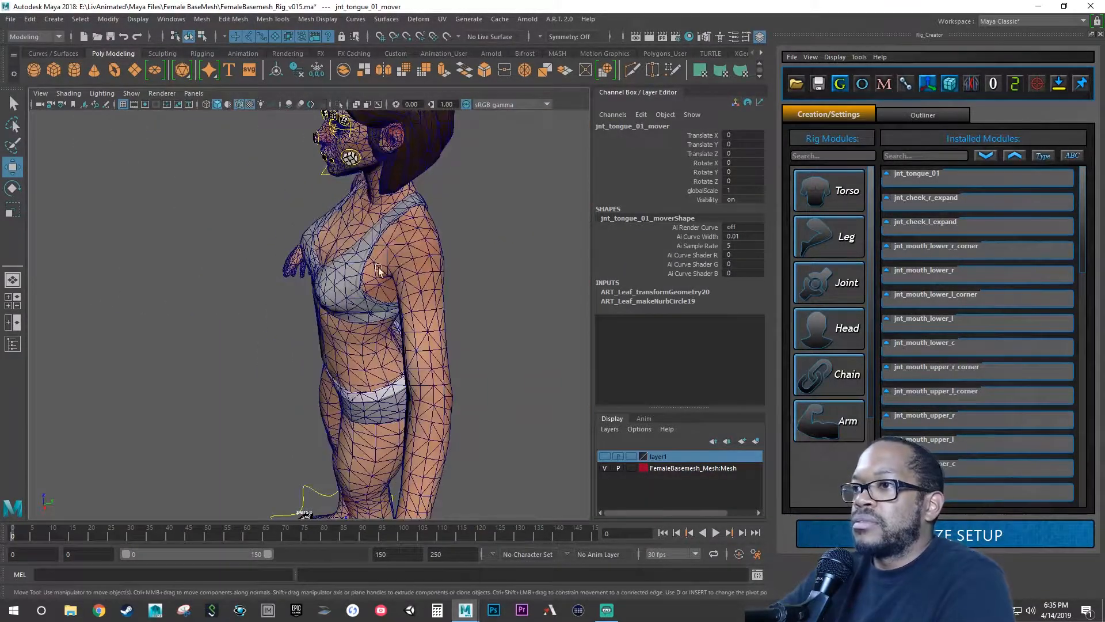
{"action": "right_click_drag", "start_coordinate": [379, 270], "coordinate": [324, 319], "text": "alt"}
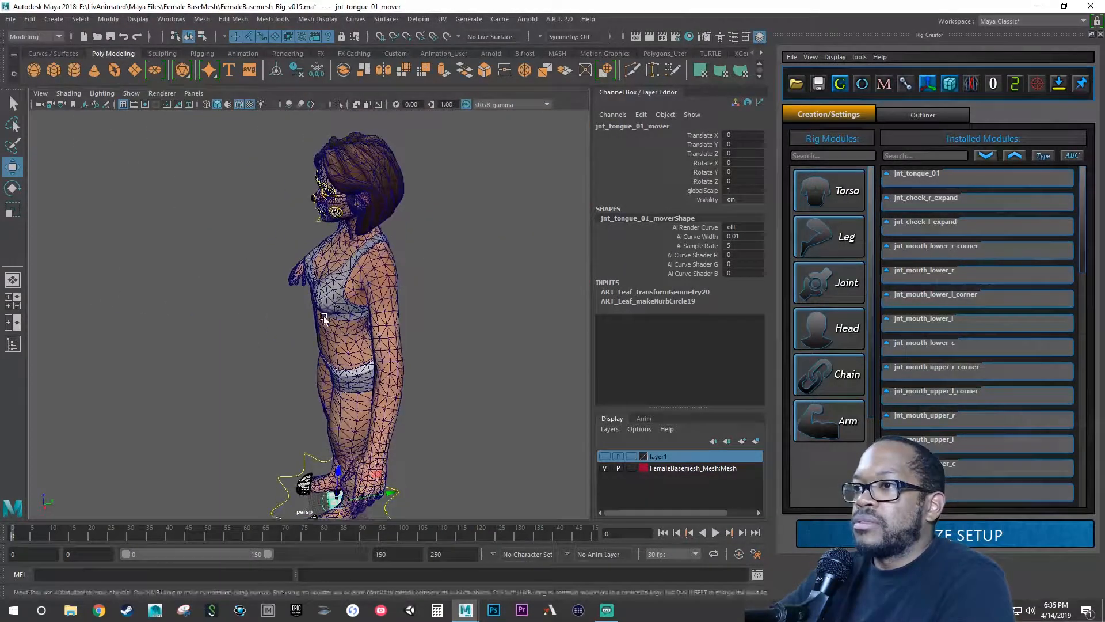
{"action": "middle_click_drag", "start_coordinate": [324, 320], "coordinate": [342, 301], "text": "alt"}
{"action": "left_click_drag", "start_coordinate": [342, 301], "coordinate": [392, 308], "text": "alt"}
{"action": "right_click_drag", "start_coordinate": [391, 308], "coordinate": [336, 389], "text": "alt"}
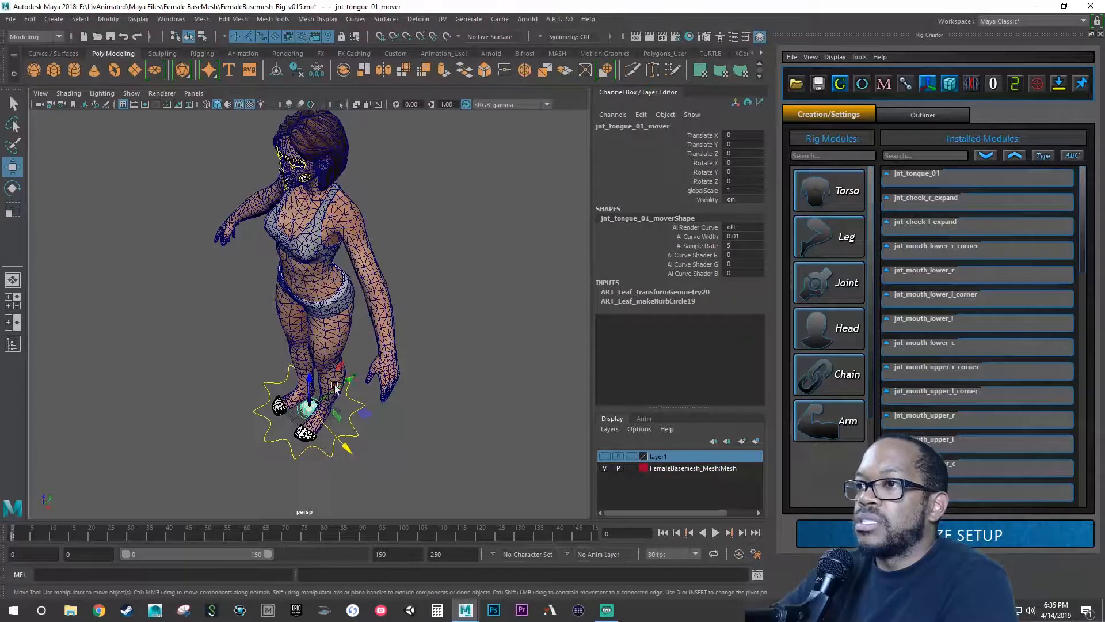
{"action": "left_click_drag", "start_coordinate": [310, 383], "coordinate": [370, 375]}
{"action": "scroll", "coordinate": [314, 353], "scroll_direction": "up", "scroll_amount": 2}
{"action": "key", "text": "f"}
{"action": "right_click_drag", "start_coordinate": [370, 375], "coordinate": [338, 370], "text": "alt"}
{"action": "left_click_drag", "start_coordinate": [338, 370], "coordinate": [361, 353], "text": "alt"}
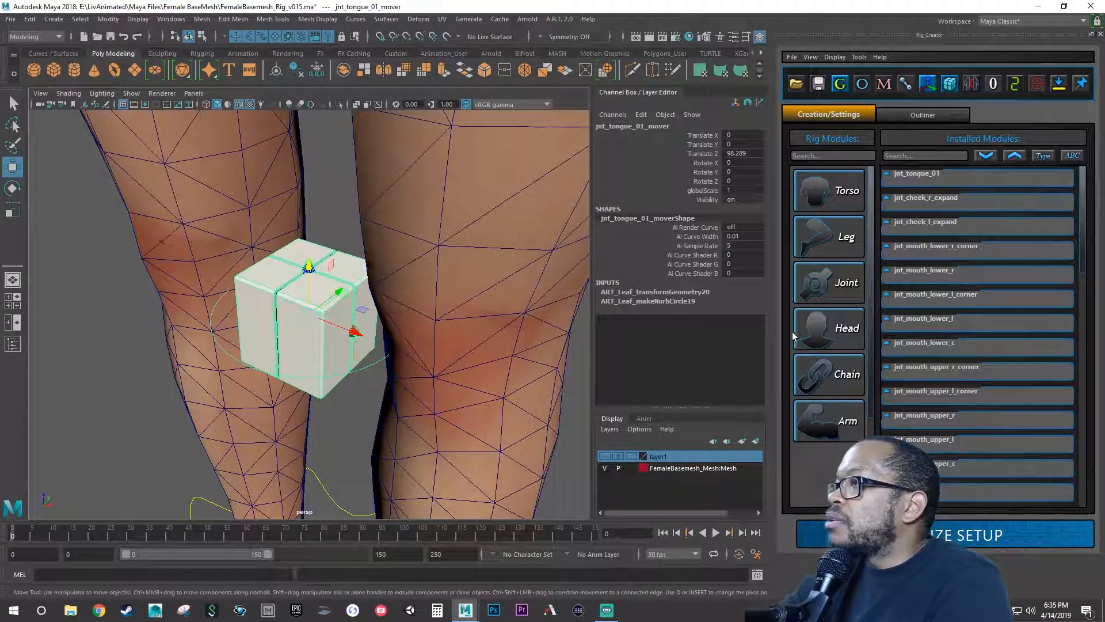
Expand the jnt_tongue_01 module settings and examine the available control types.
{"action": "left_click", "coordinate": [887, 172]}
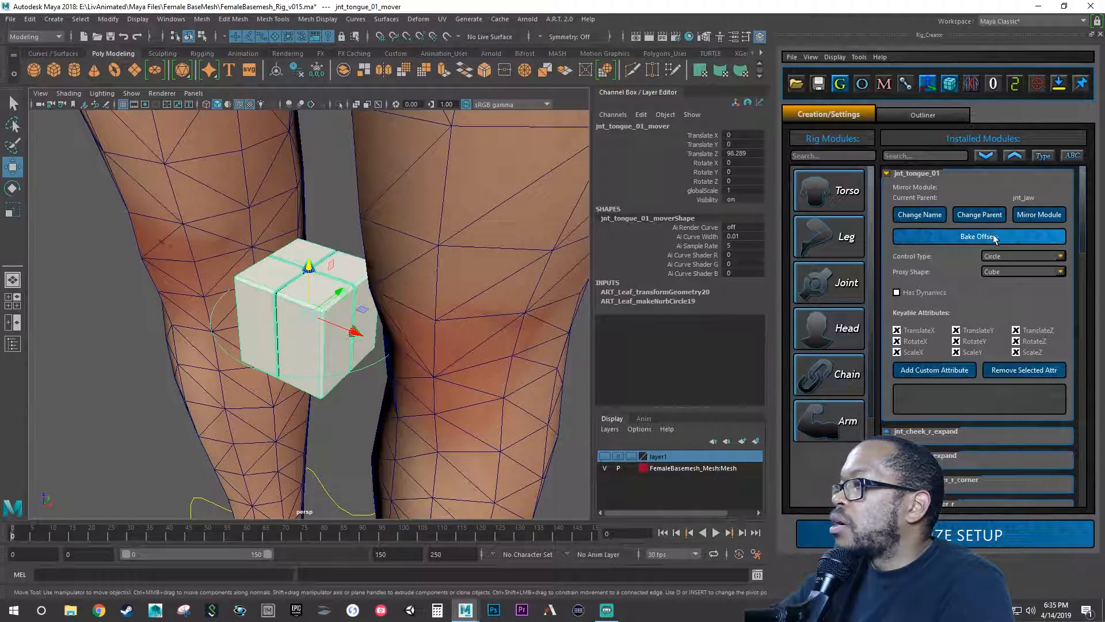
{"action": "left_click", "coordinate": [1034, 258]}
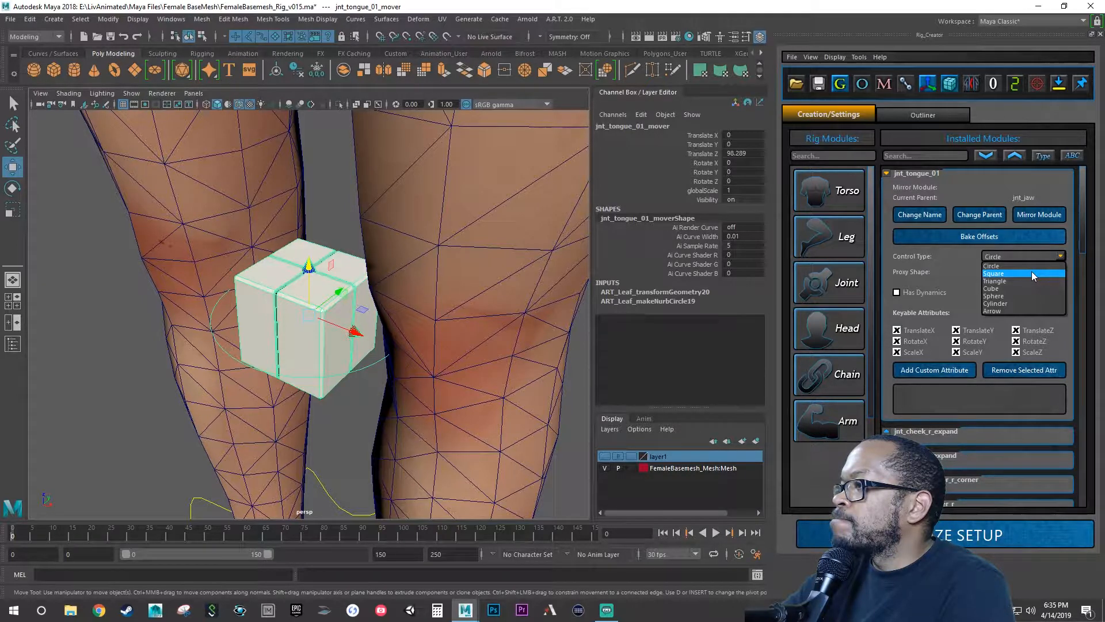
{"action": "left_click", "coordinate": [1019, 289]}
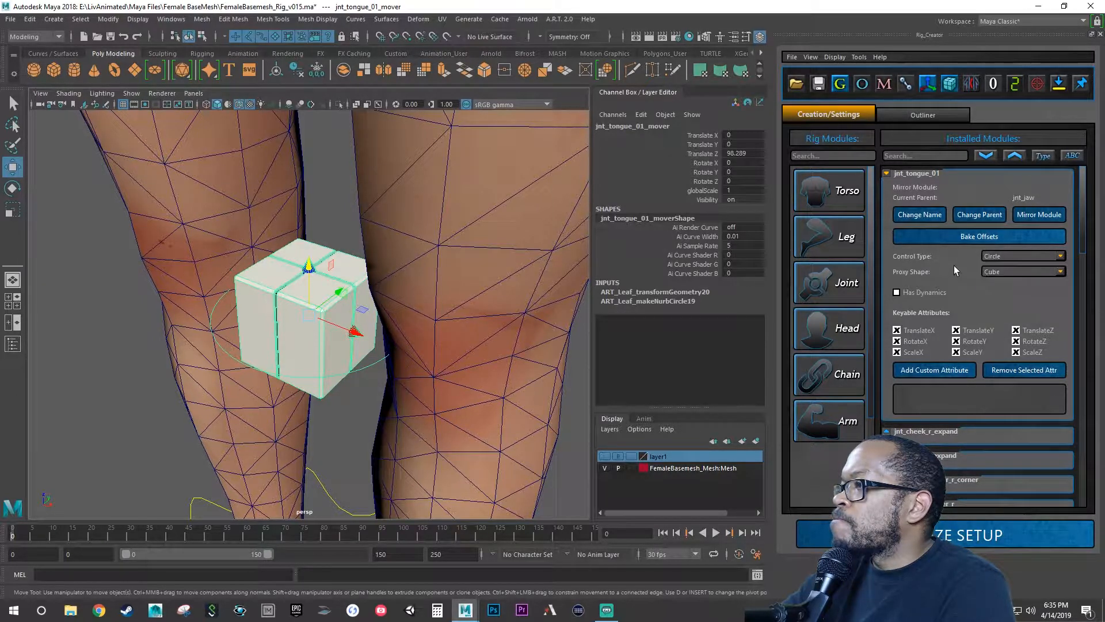
Try the Cylinder, Capsule and Cone proxy shapes on jnt_tongue_01, and set its proxy shape to Sphere.
{"action": "left_click", "coordinate": [997, 271]}
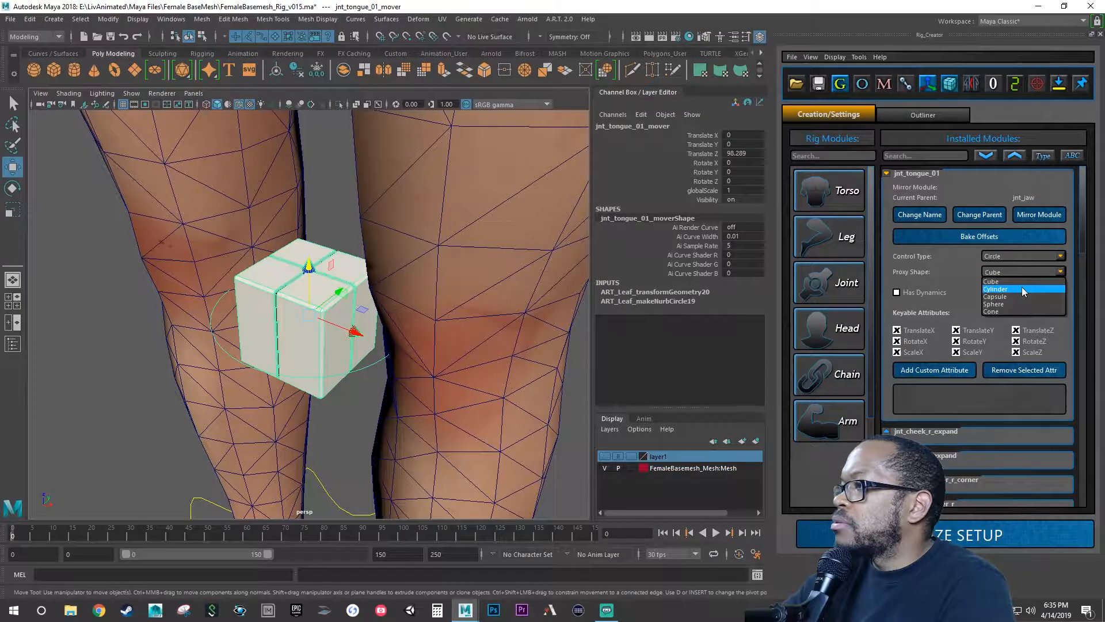
{"action": "left_click", "coordinate": [1022, 287]}
{"action": "left_click", "coordinate": [1016, 270]}
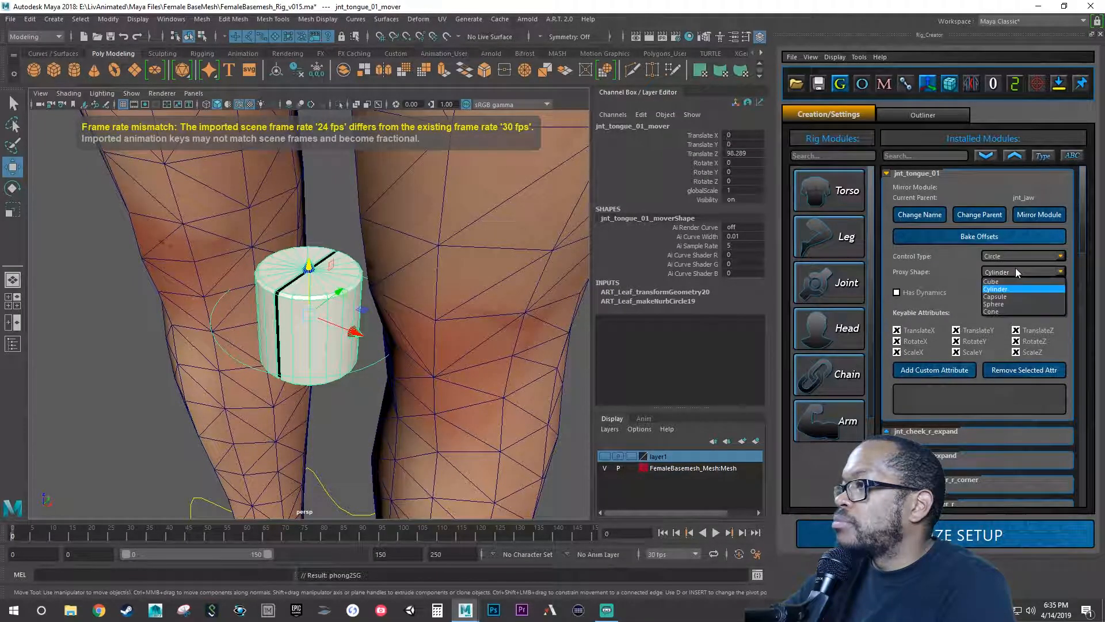
{"action": "left_click", "coordinate": [1012, 295]}
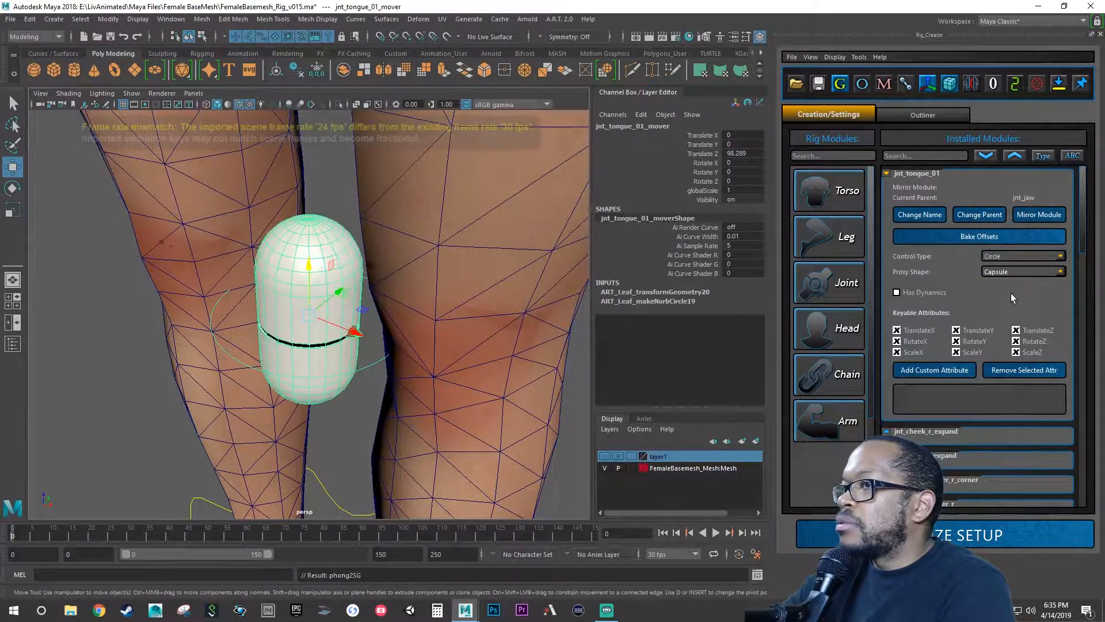
{"action": "left_click", "coordinate": [1007, 271]}
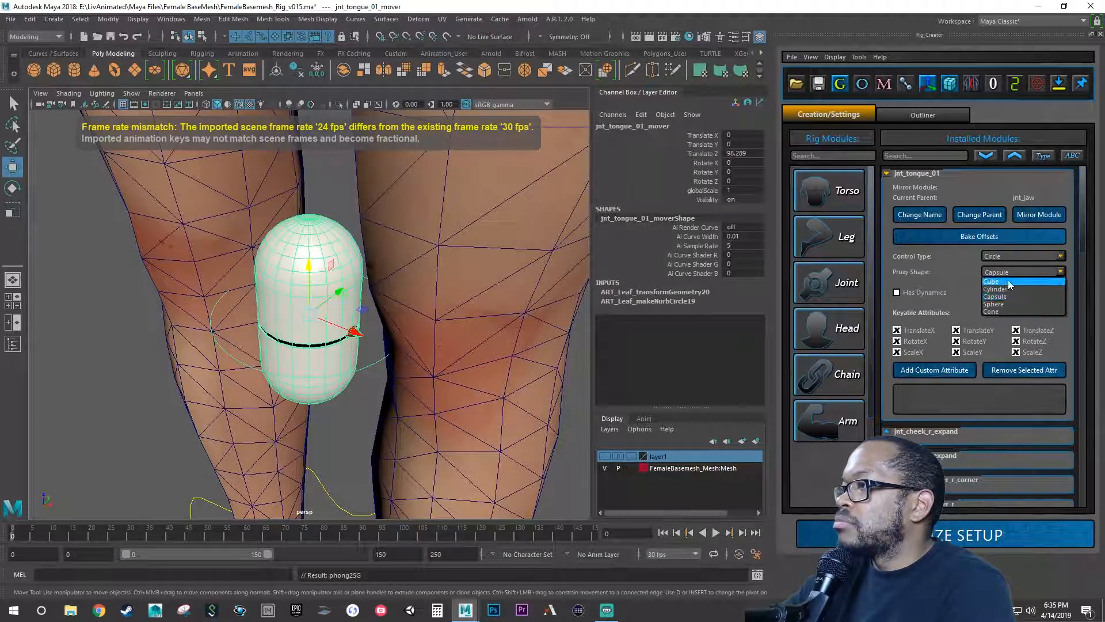
{"action": "left_click", "coordinate": [1004, 302]}
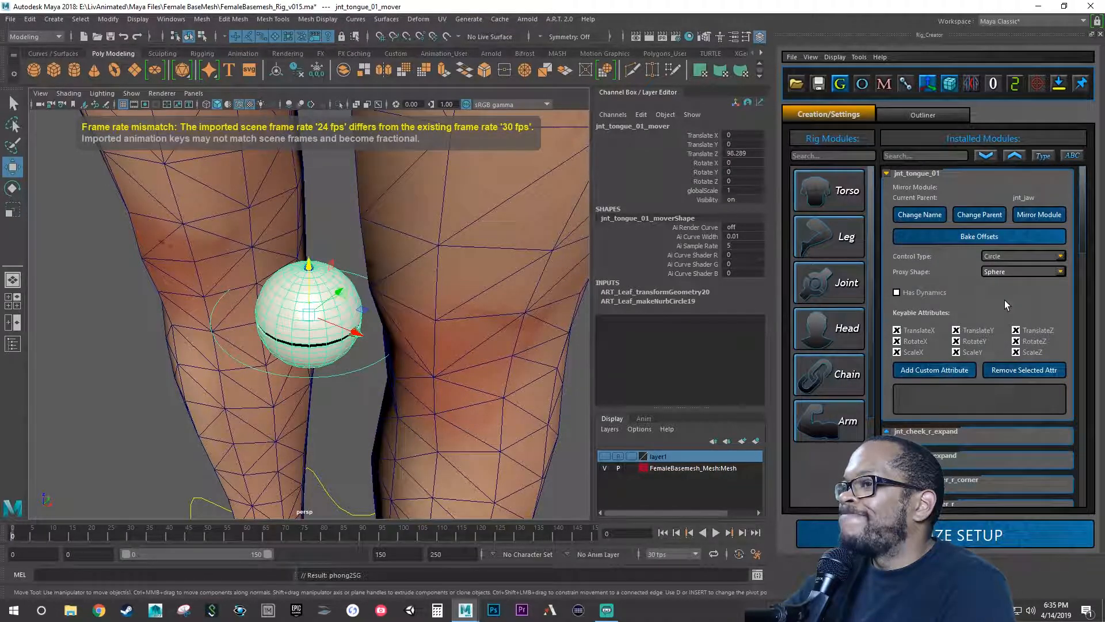
{"action": "left_click", "coordinate": [1011, 270]}
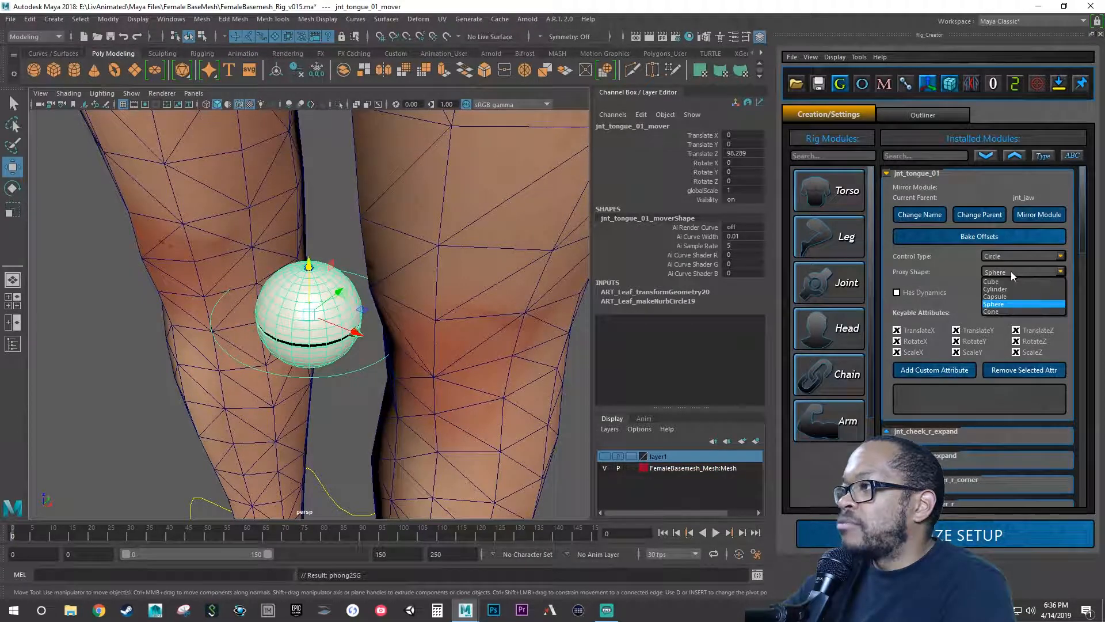
{"action": "left_click", "coordinate": [1008, 310]}
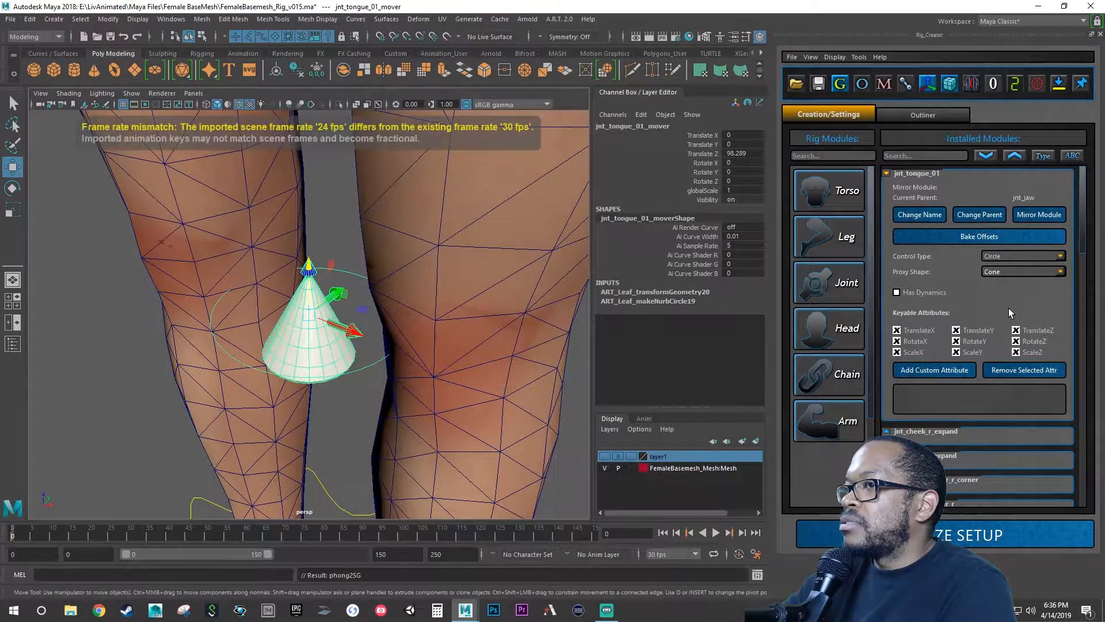
{"action": "left_click", "coordinate": [1014, 272]}
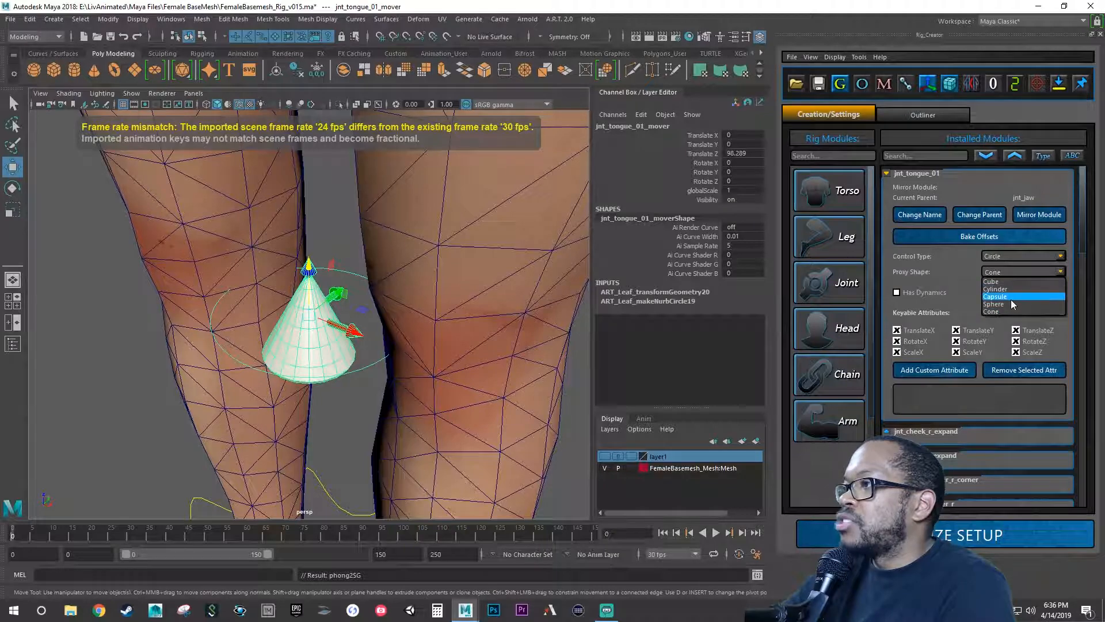
{"action": "left_click", "coordinate": [1012, 303]}
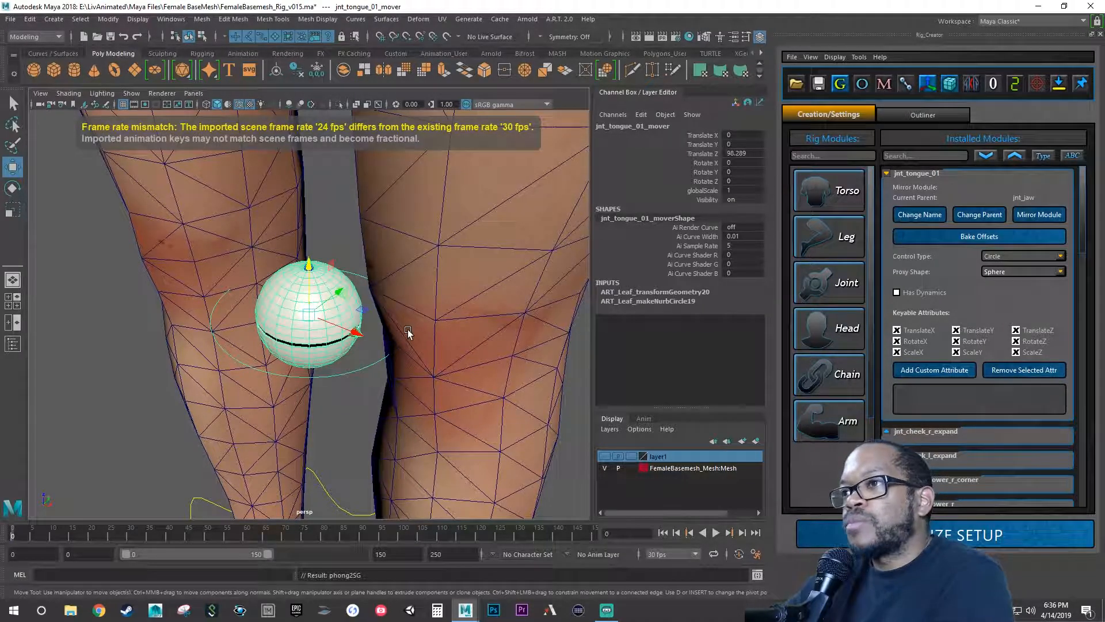